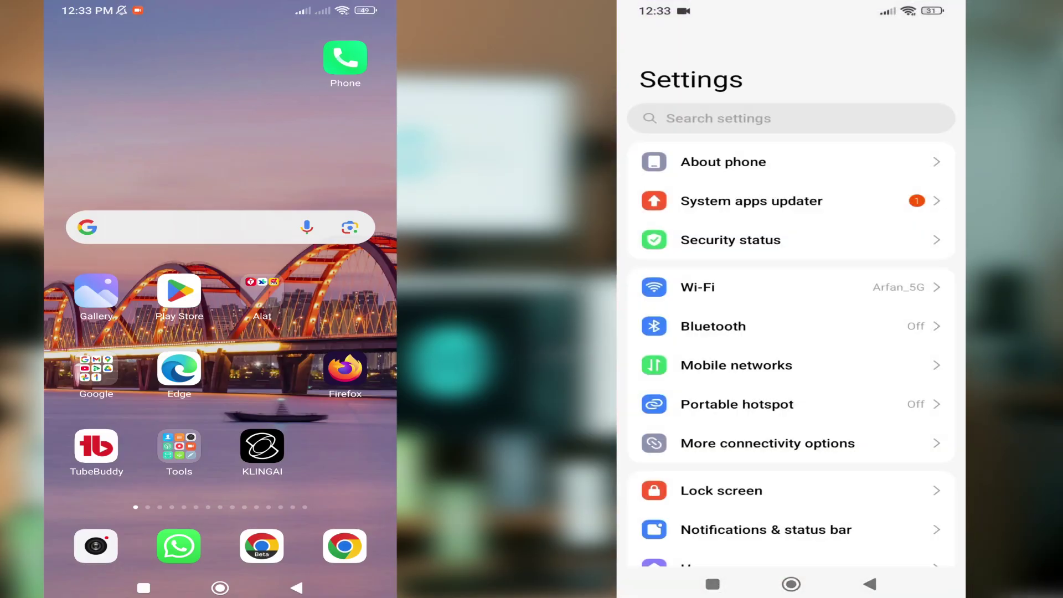
- Read the right phone's Device name (Redmi 13C) in About phone and return home
left_click(841, 155)
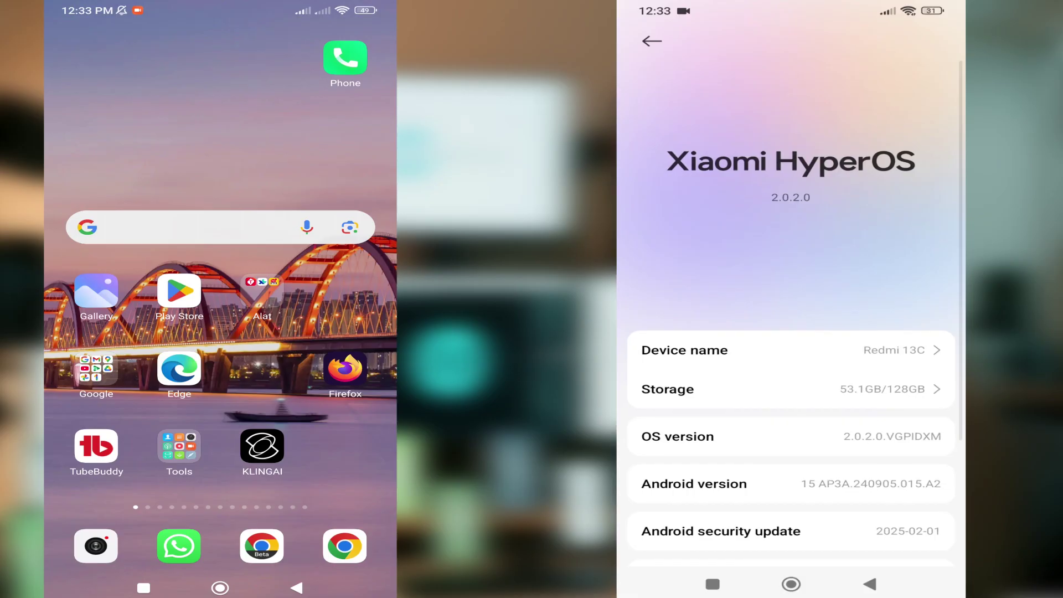
scroll(791, 332, "down", 5)
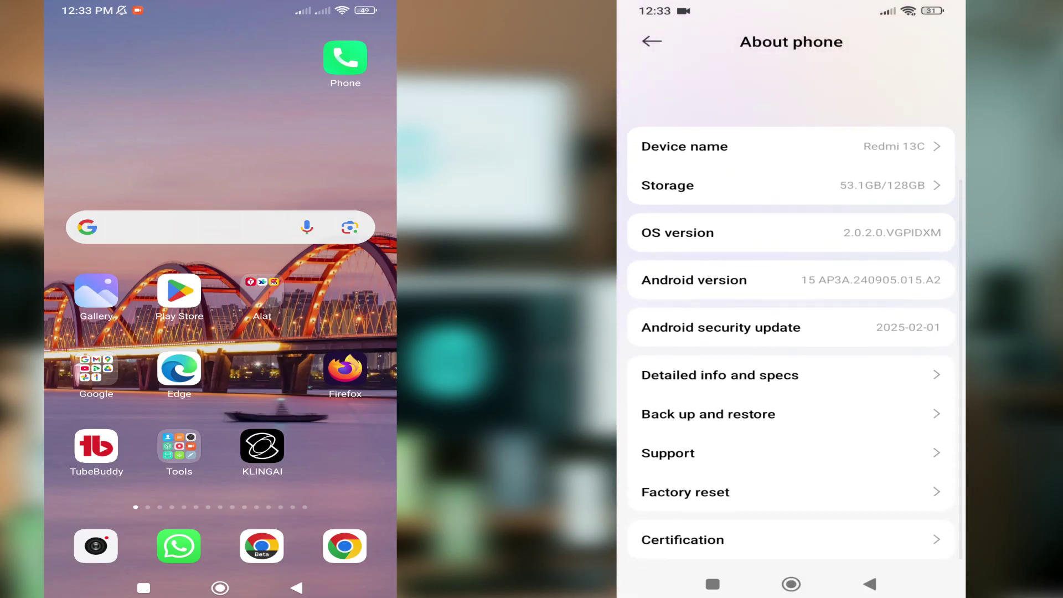
scroll(933, 157, "down", 1)
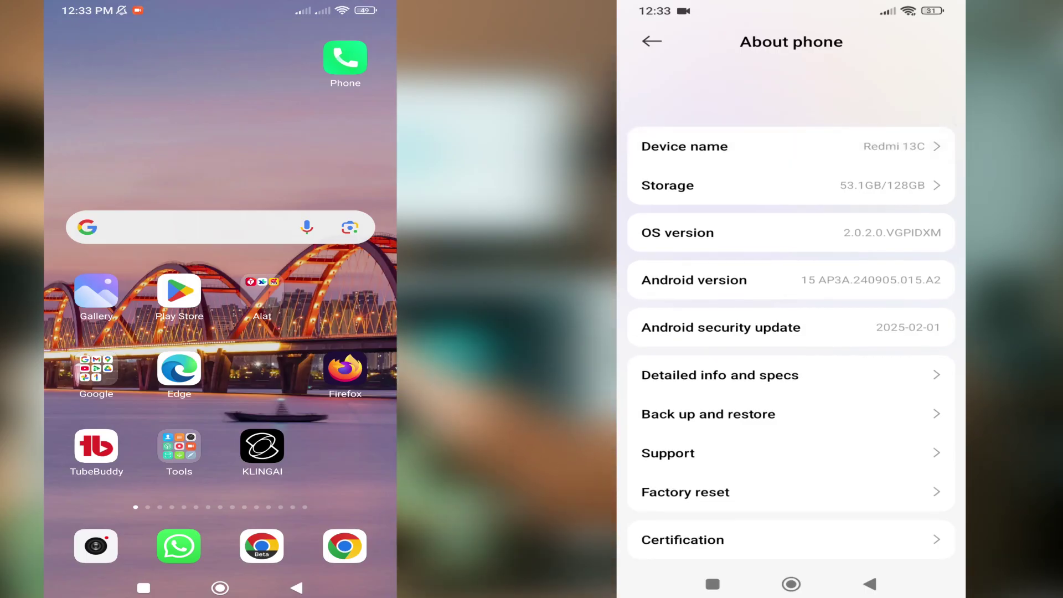
left_click(870, 584)
left_click(870, 585)
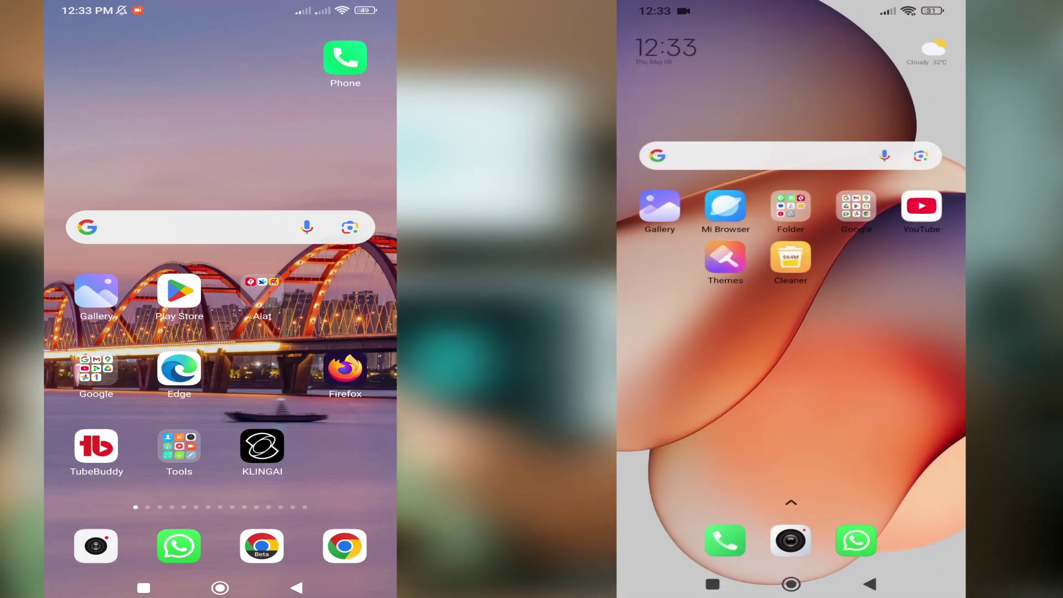
- Read the left phone's Device name (Redmi Note 10 5G) in Settings > About phone and return home
left_click_drag(333, 8, 332, 333)
left_click_drag(219, 540, 220, 166)
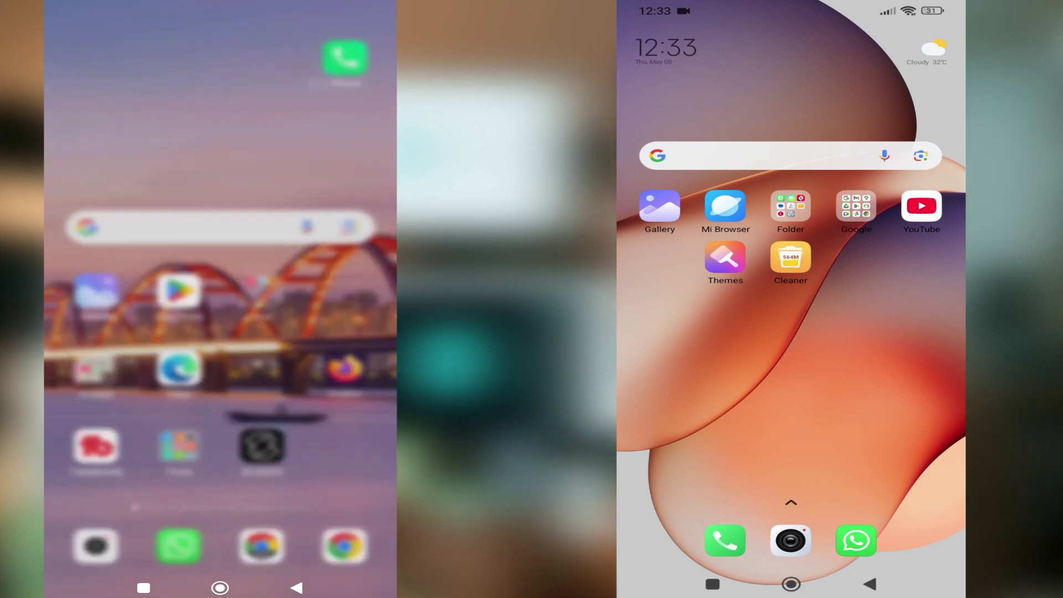
left_click(171, 295)
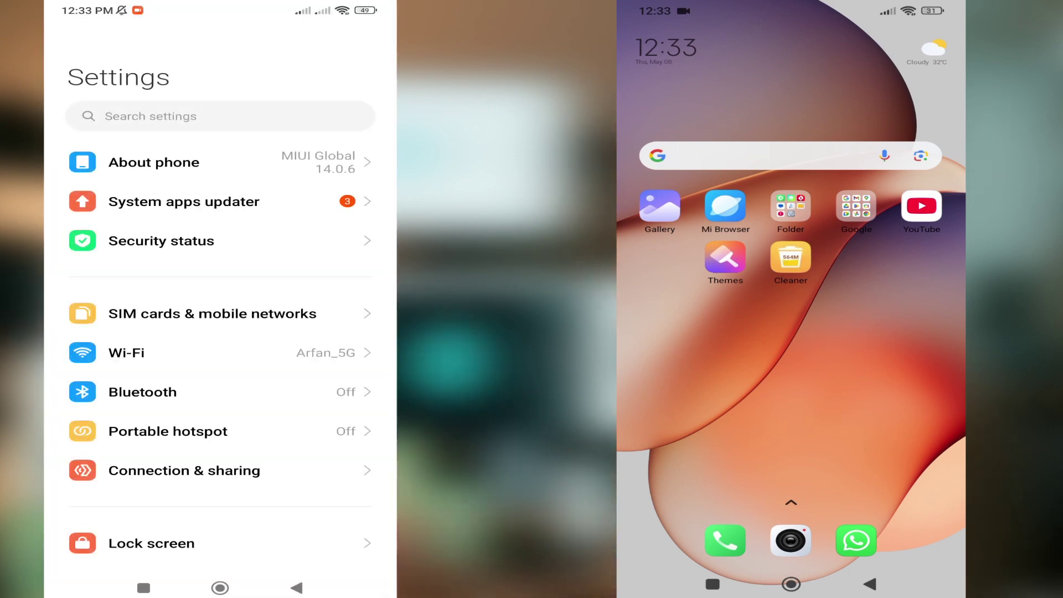
left_click(145, 163)
left_click(319, 137)
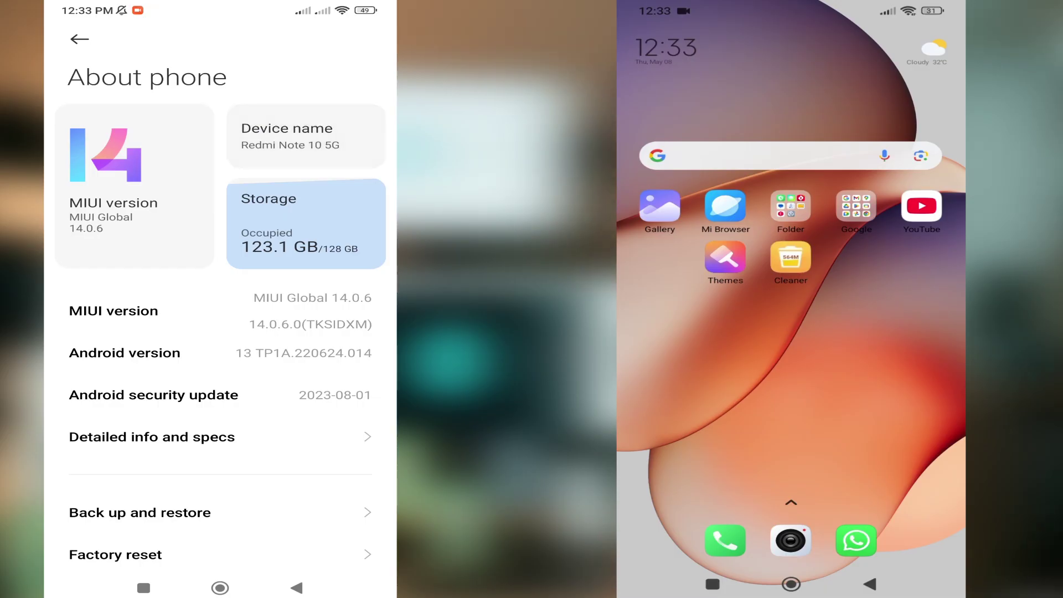
left_click(297, 587)
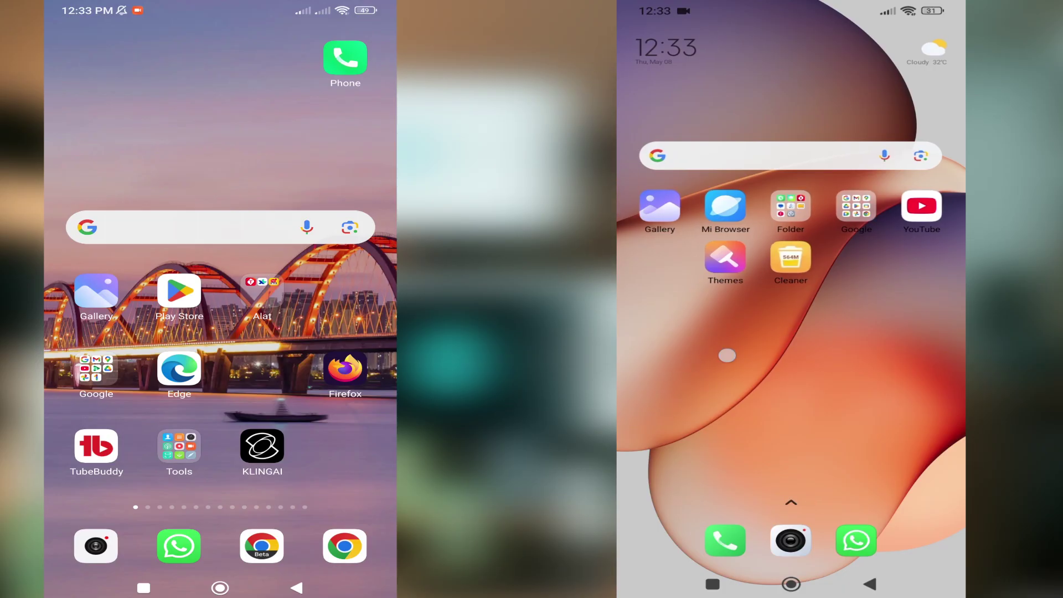
scroll(220, 332, "right", 5)
scroll(220, 332, "left", 5)
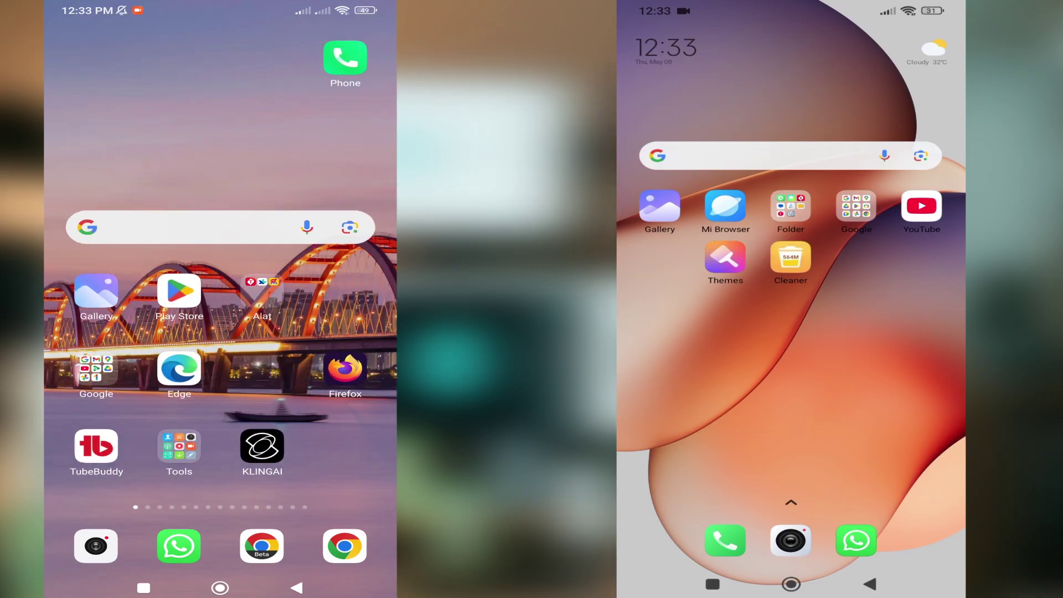
- Launch the Google app from the Google folder and start a new search
left_click(96, 371)
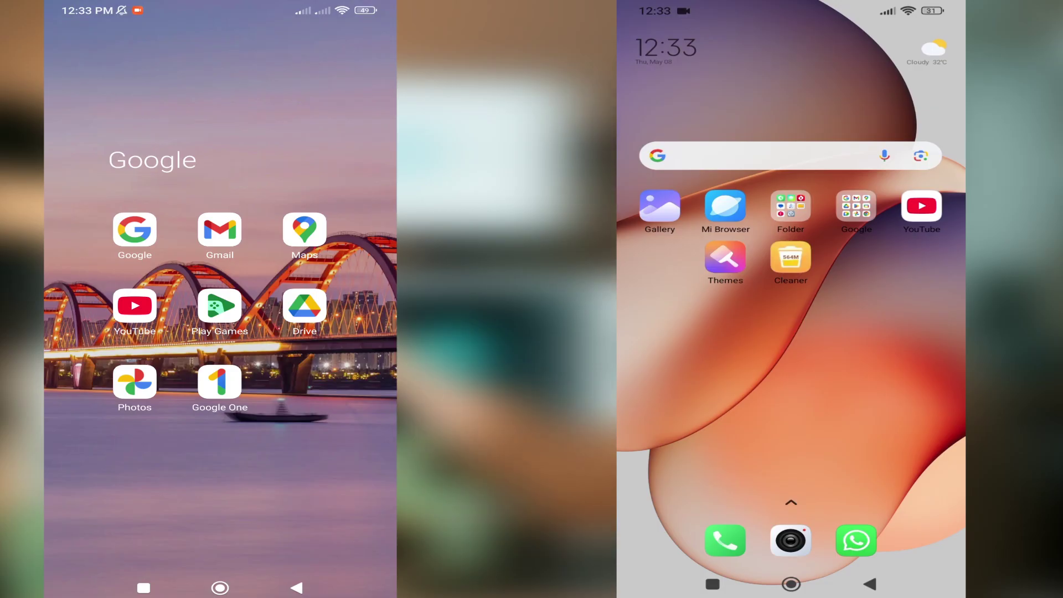
left_click(134, 230)
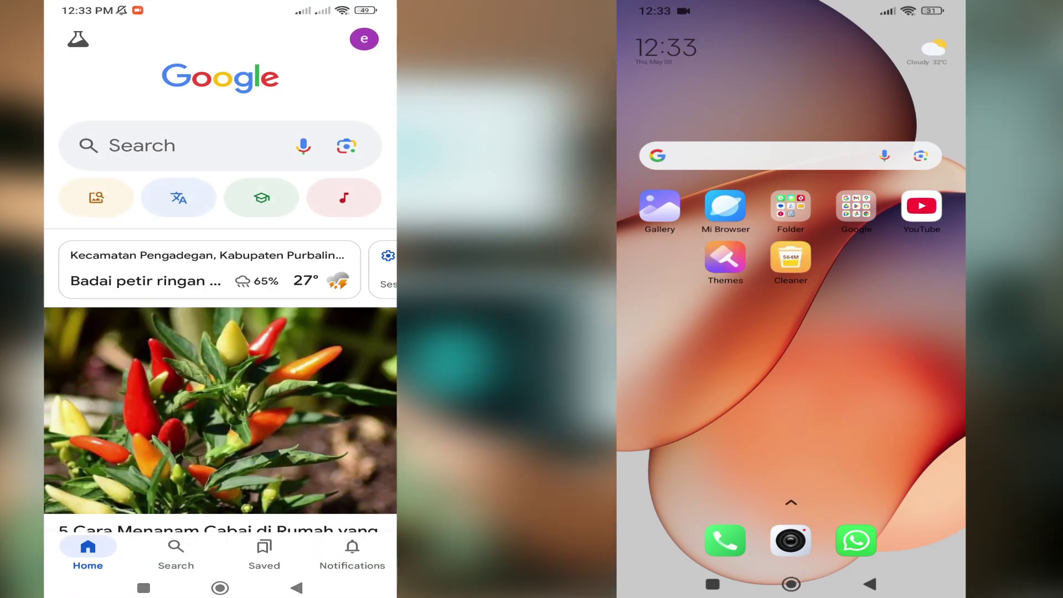
left_click_drag(690, 356, 688, 355)
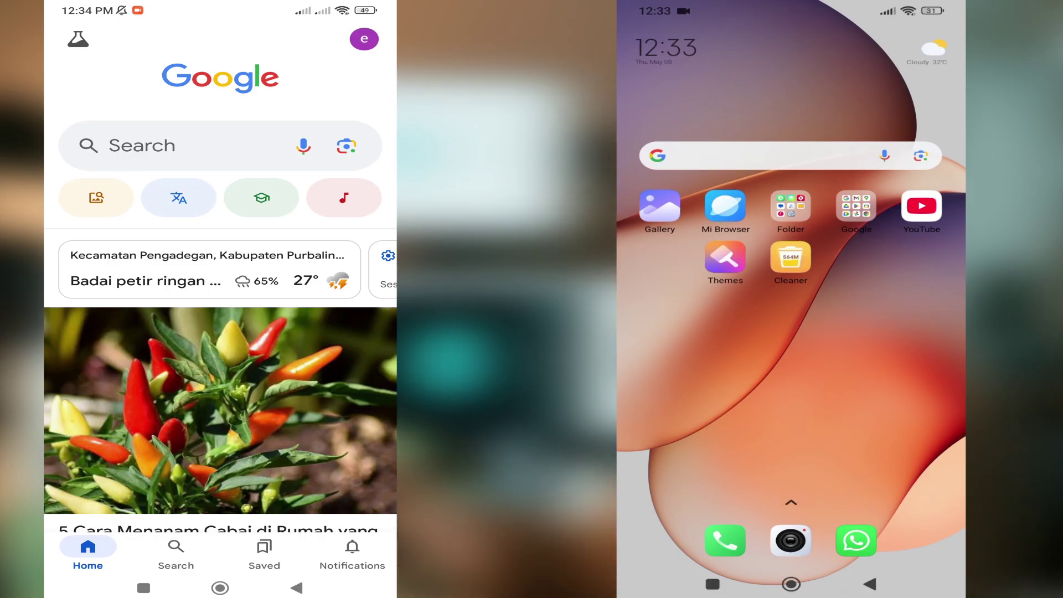
left_click(175, 145)
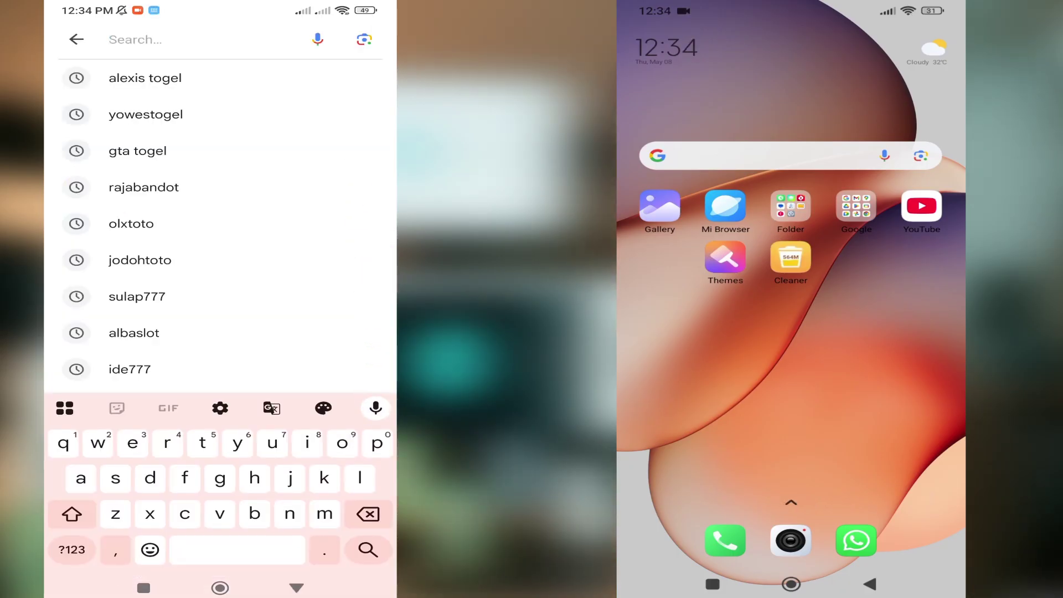
type("g.c")
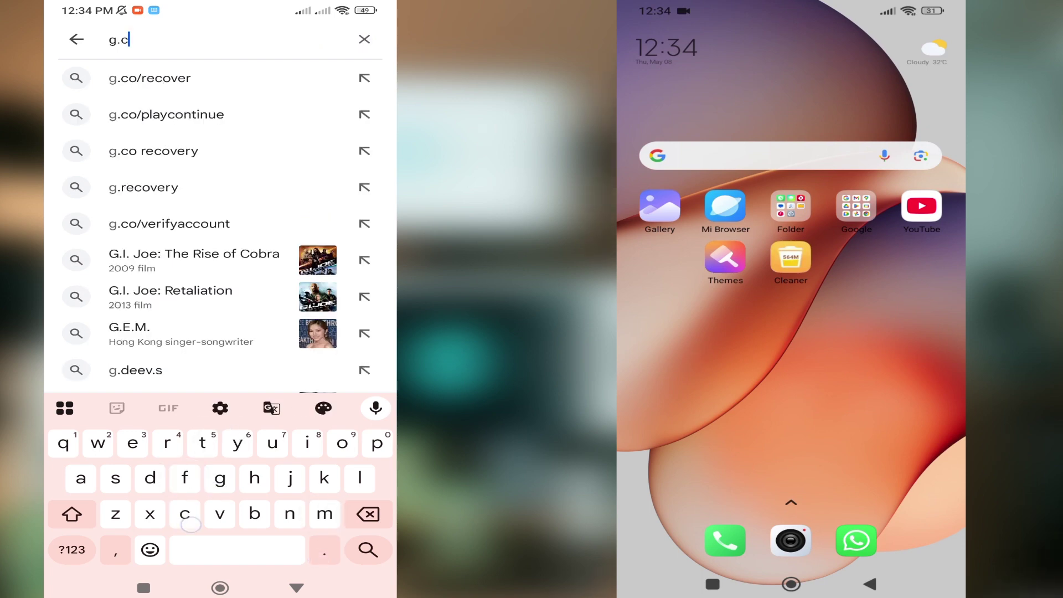
type("o")
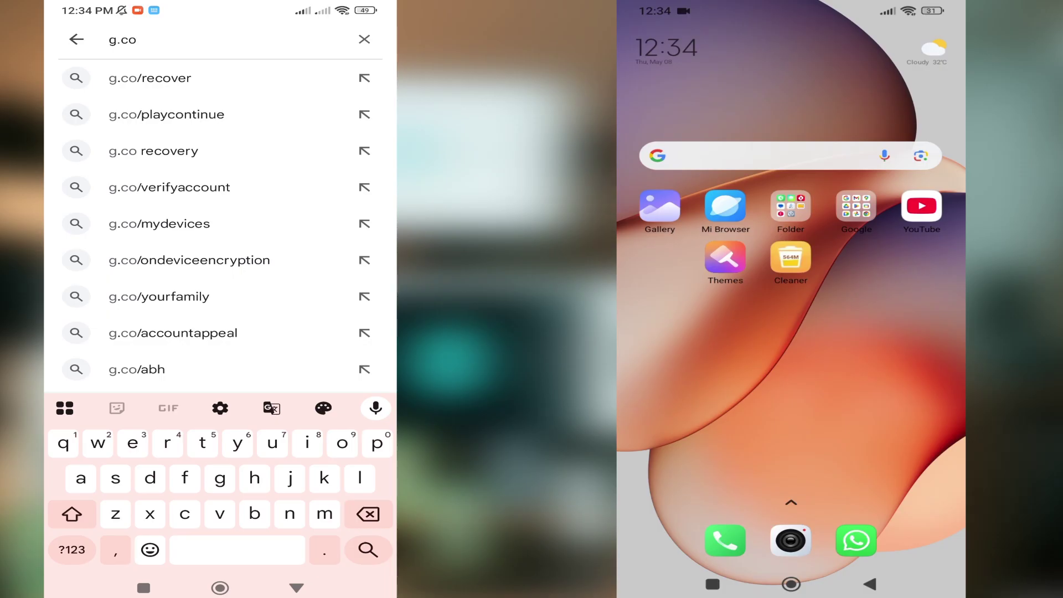
- Enter the address g.co/recover and submit it to load the recovery page
left_click(72, 550)
left_click(82, 550)
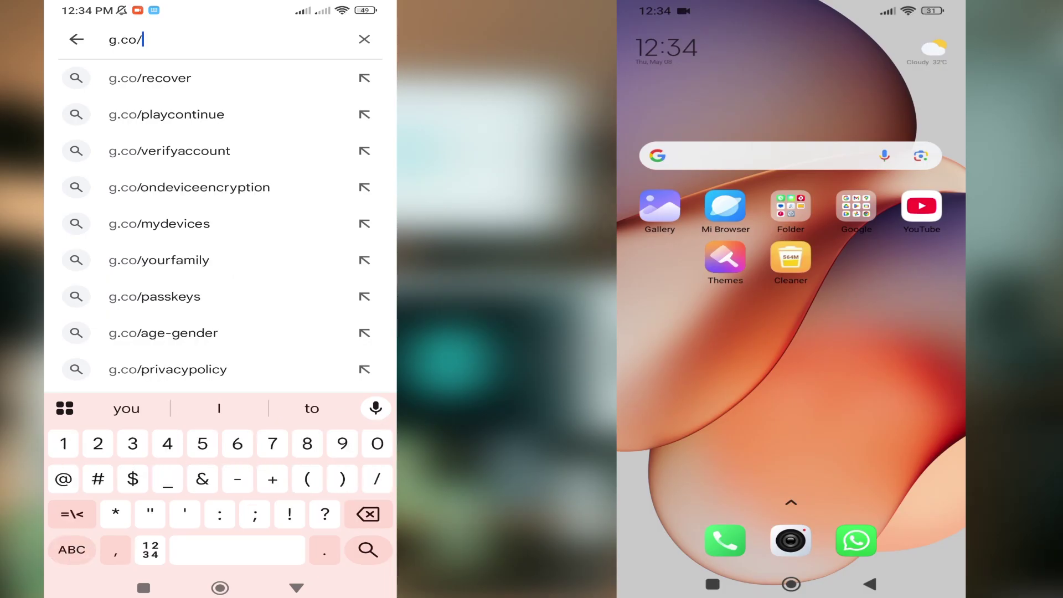
type("r")
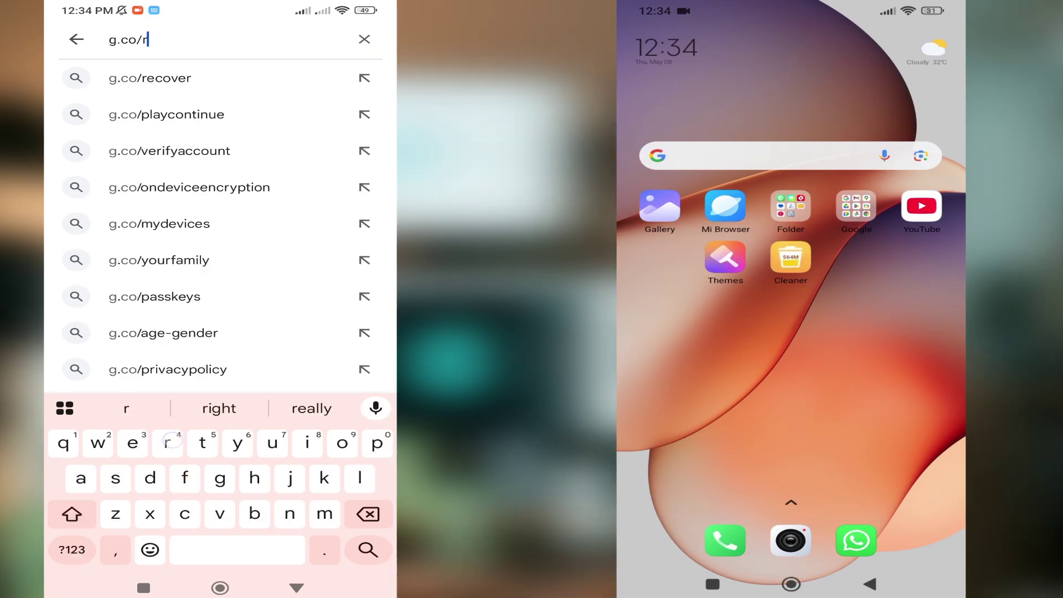
type("ecov")
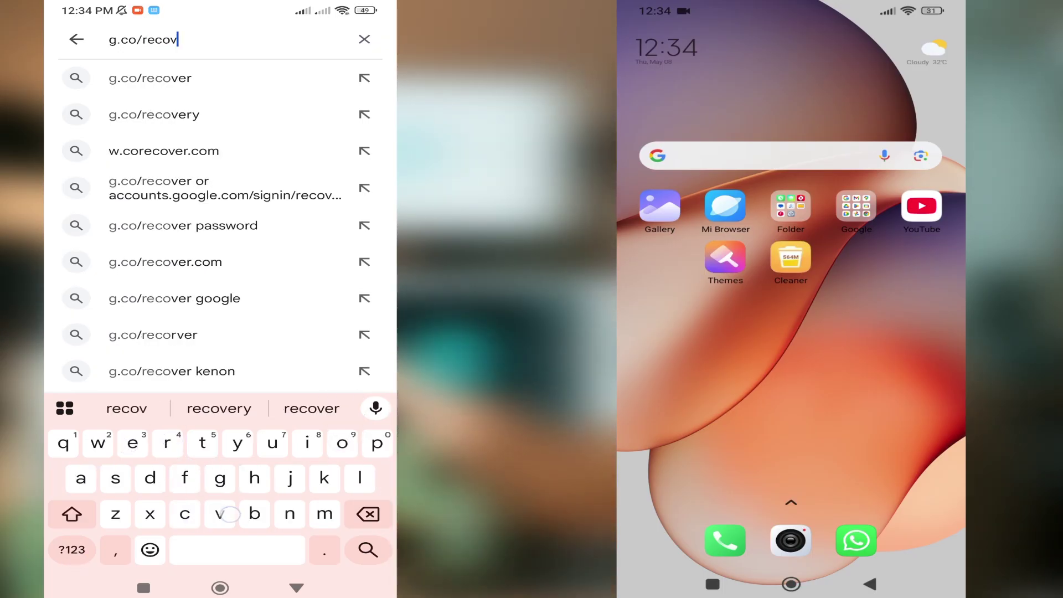
type("er")
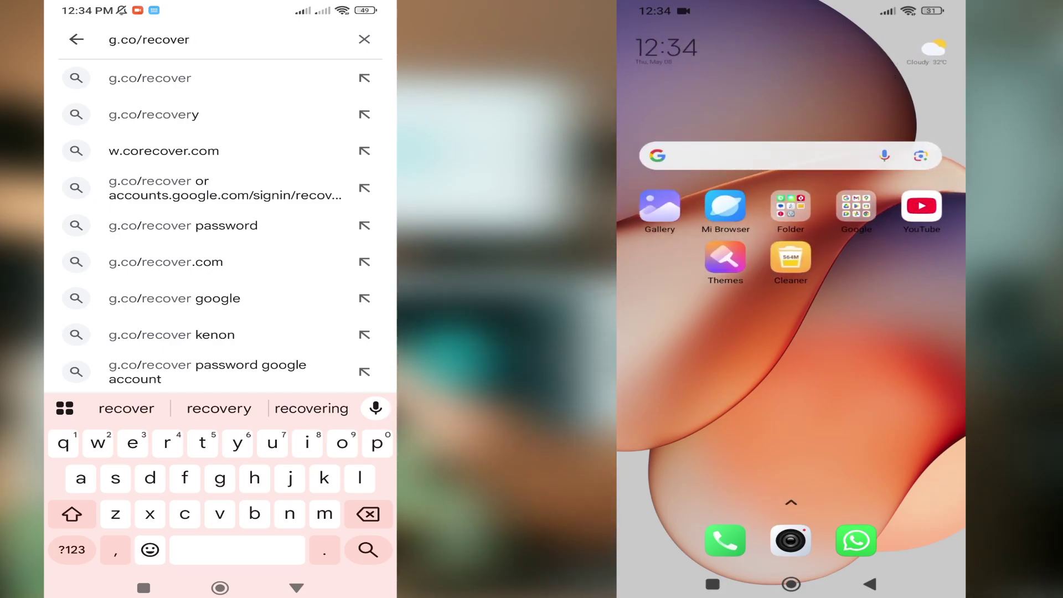
key("Return")
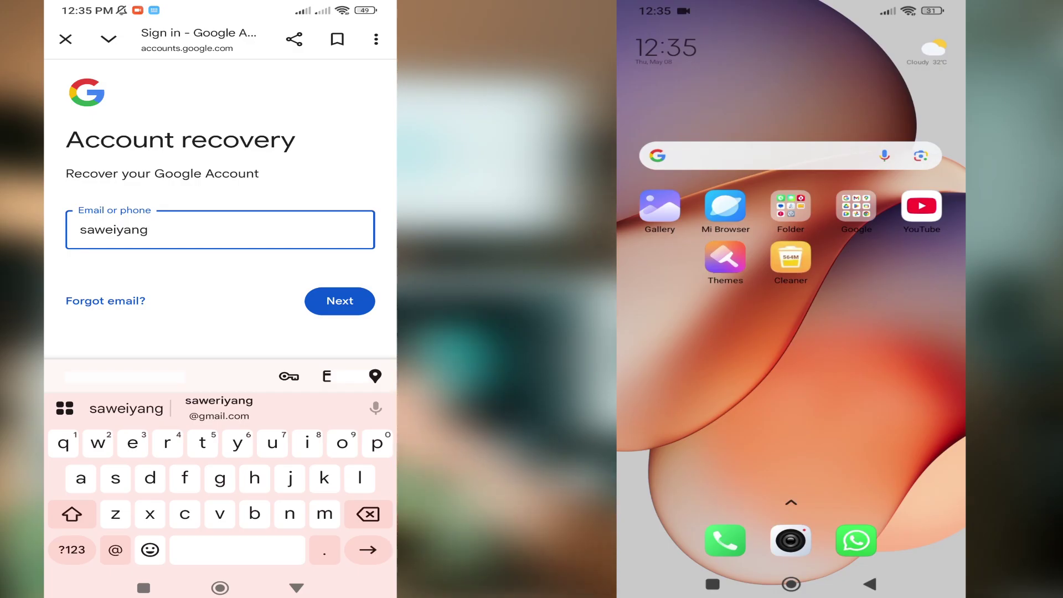
left_click(115, 230)
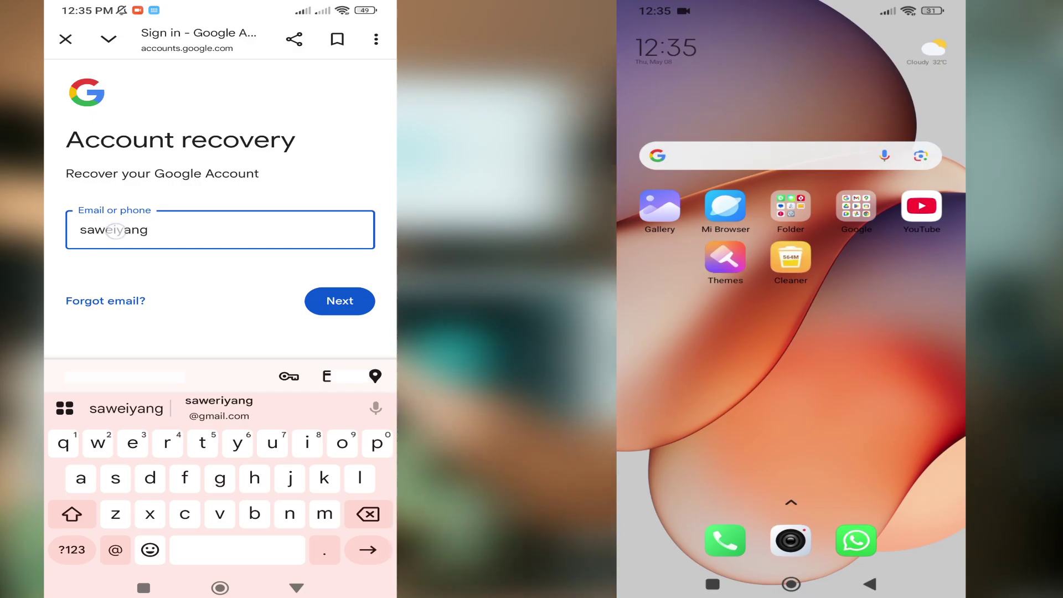
left_click_drag(215, 549, 201, 549)
type("r")
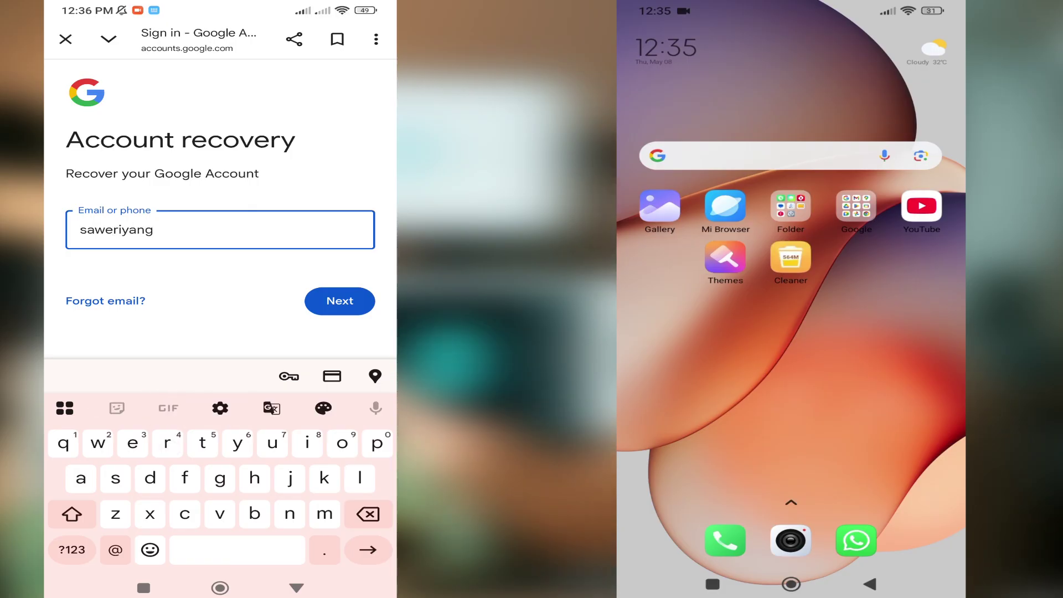
left_click(136, 373)
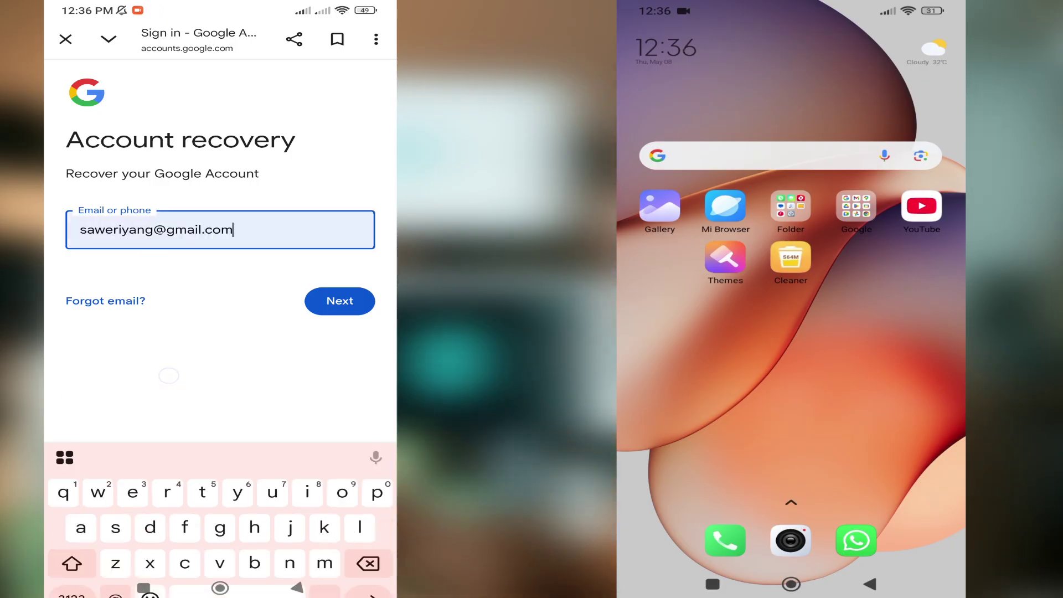
left_click(340, 301)
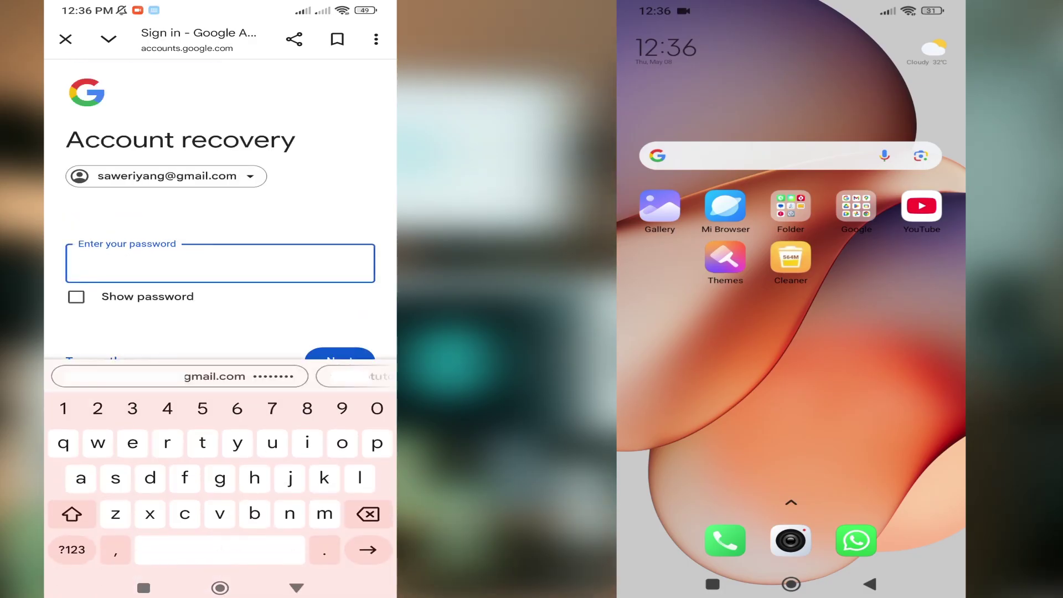
- Skip the password step via Try another way, reaching the Redmi 13C prompt showing 33
left_click(297, 587)
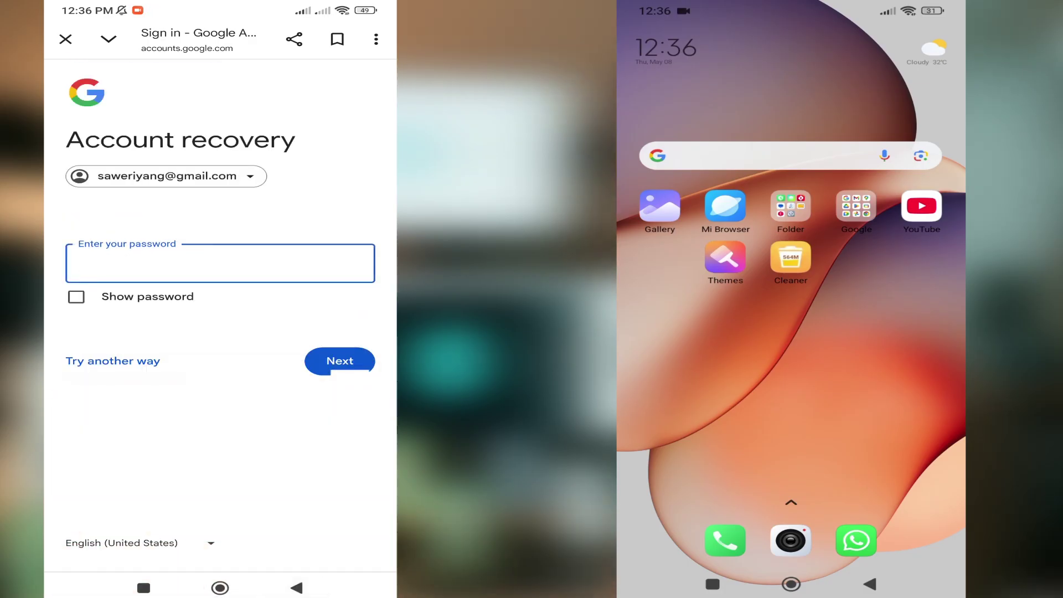
left_click(113, 366)
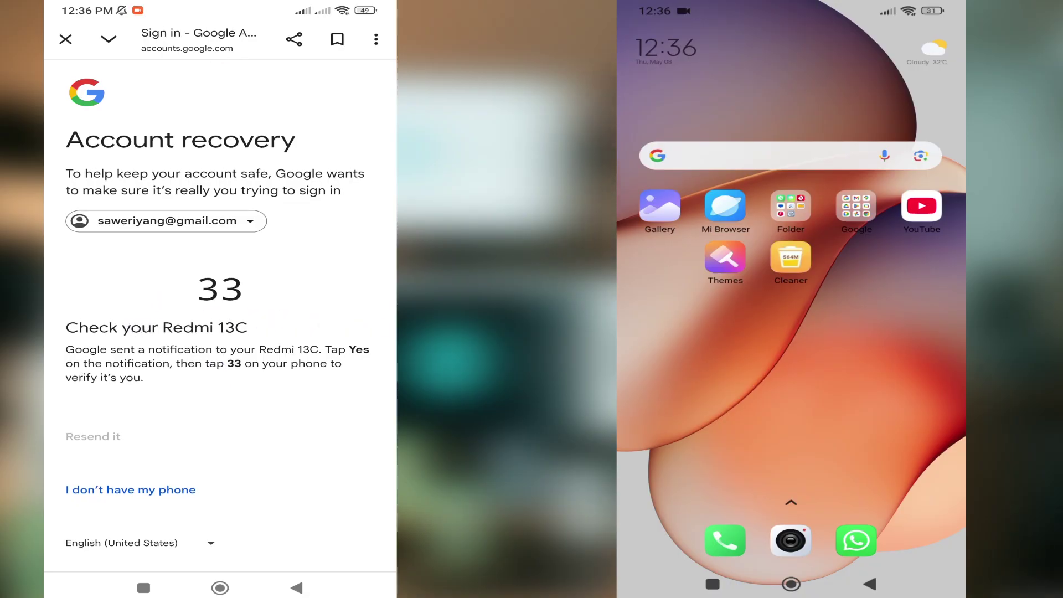
- Swipe up on the right phone's home screen to bring up the app drawer search
mouse_move(753, 349)
left_mouse_down()
mouse_move(752, 340)
mouse_move(731, 422)
left_mouse_up()
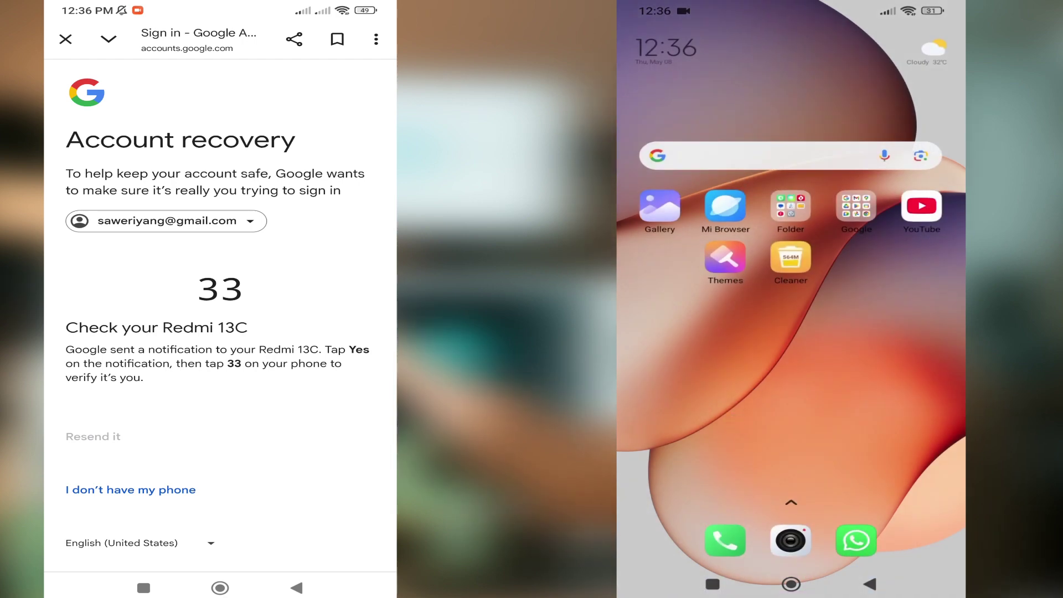
left_click_drag(789, 416, 790, 250)
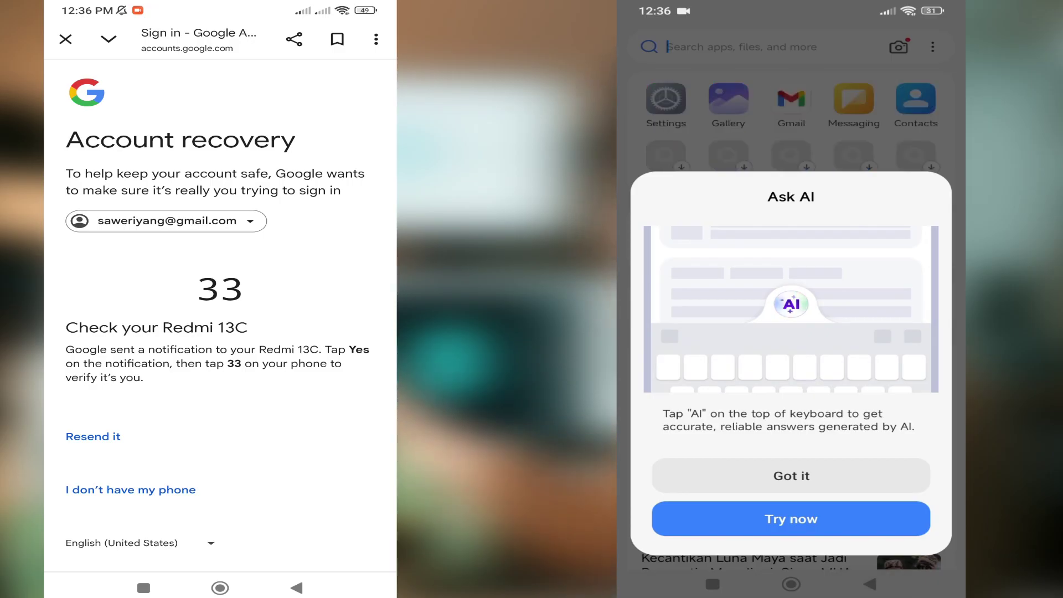
- Dismiss the Ask AI intro, return home and enter the second phone's Settings
left_click(814, 520)
left_click(873, 585)
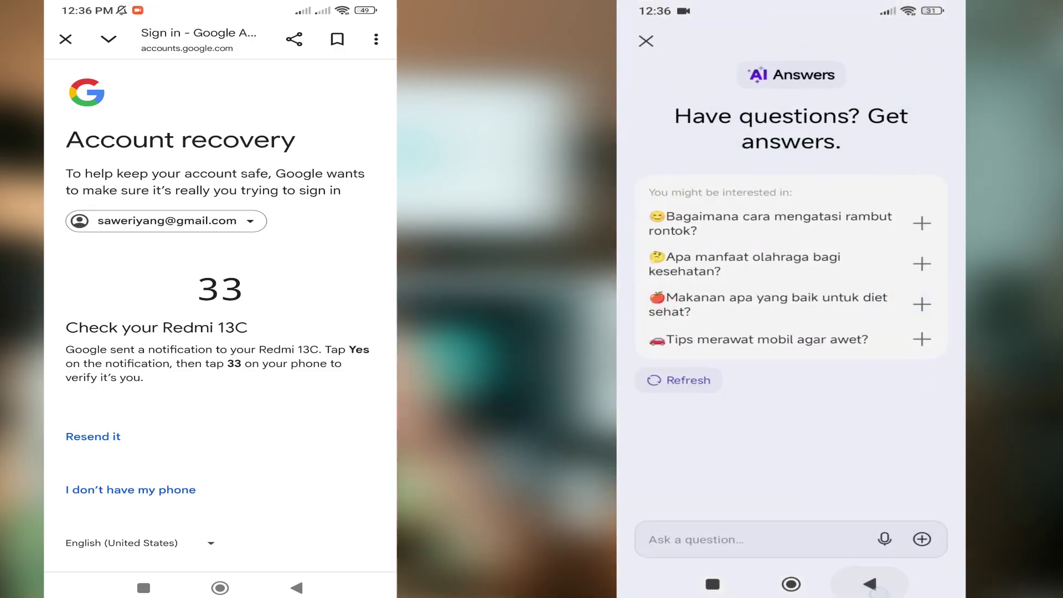
left_click(791, 584)
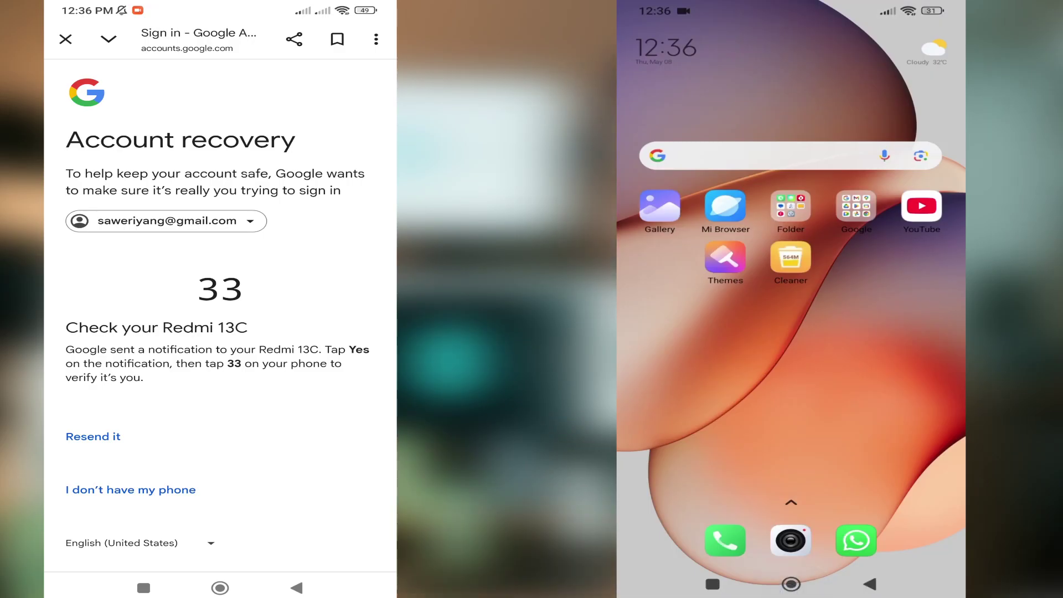
left_click_drag(791, 5, 791, 332)
left_click(785, 270)
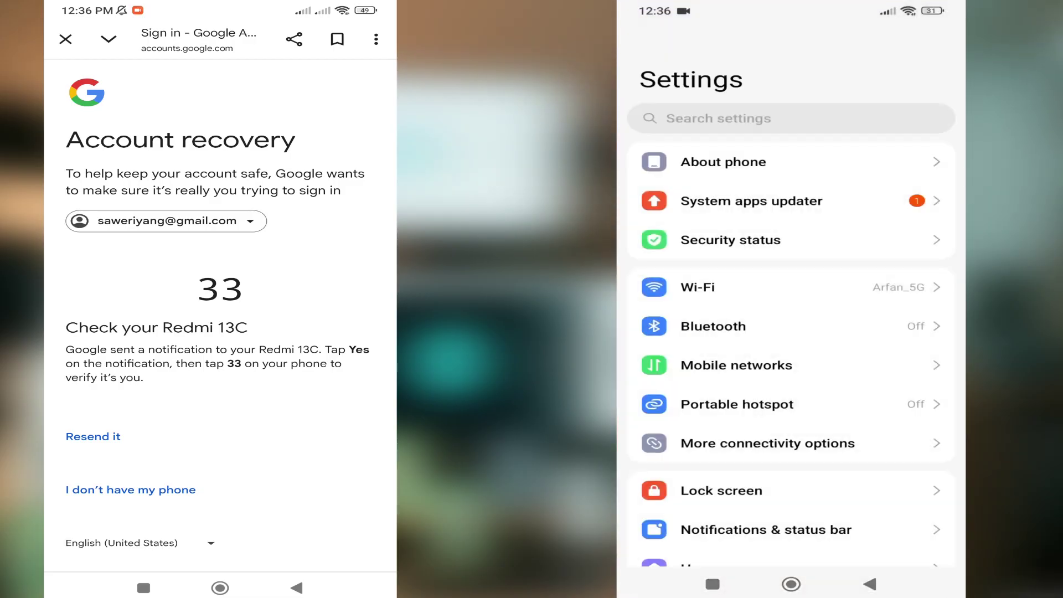
left_click_drag(793, 374, 797, 79)
left_click_drag(802, 366, 808, 120)
- View the signed-in Google accounts under Additional settings > Accounts & sync > Google
left_click(744, 459)
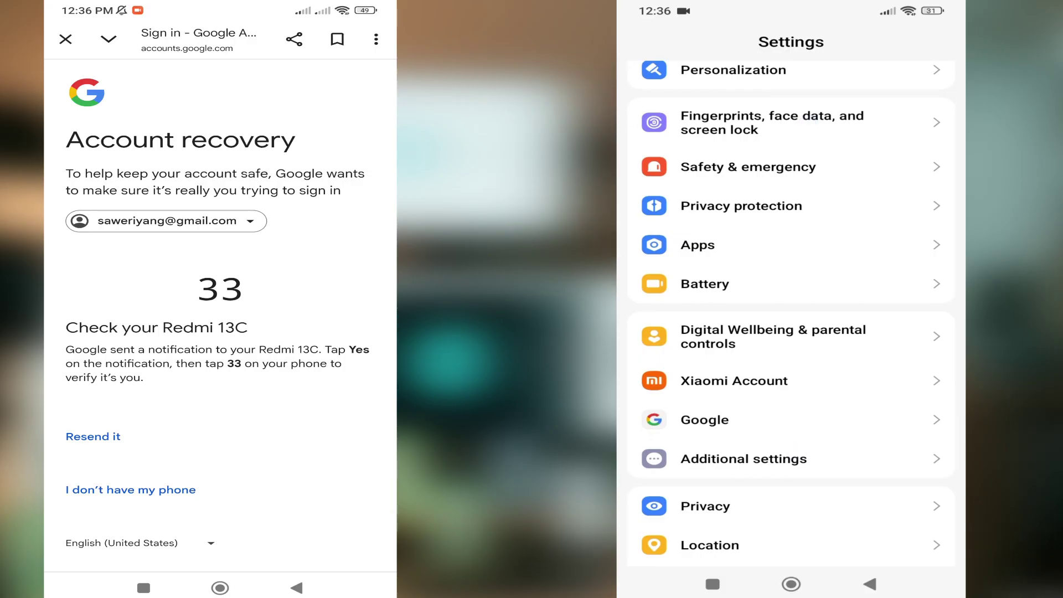
left_click_drag(807, 358, 823, 171)
left_click(697, 332)
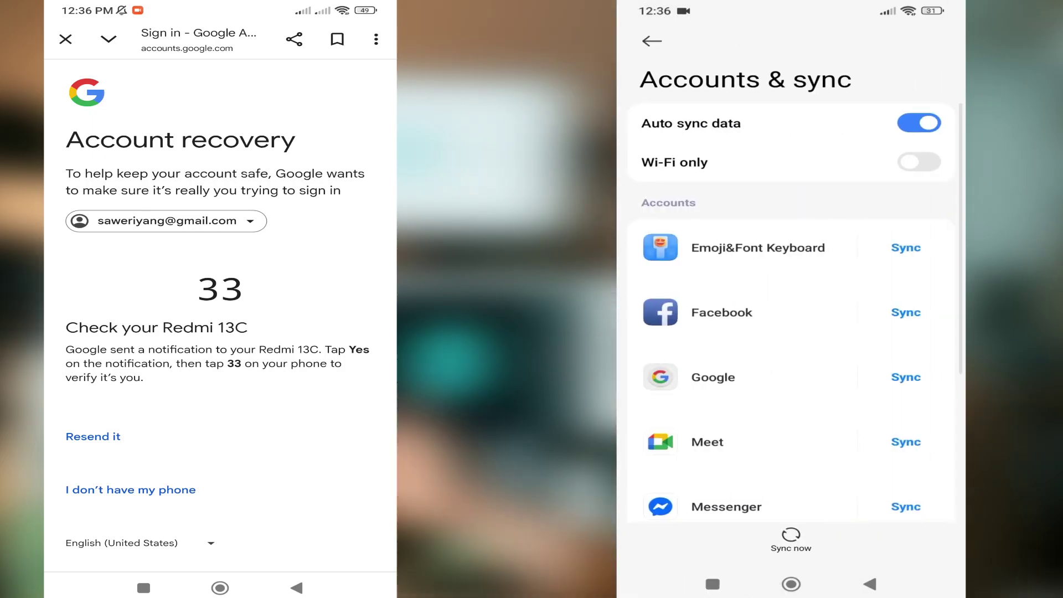
left_click(713, 378)
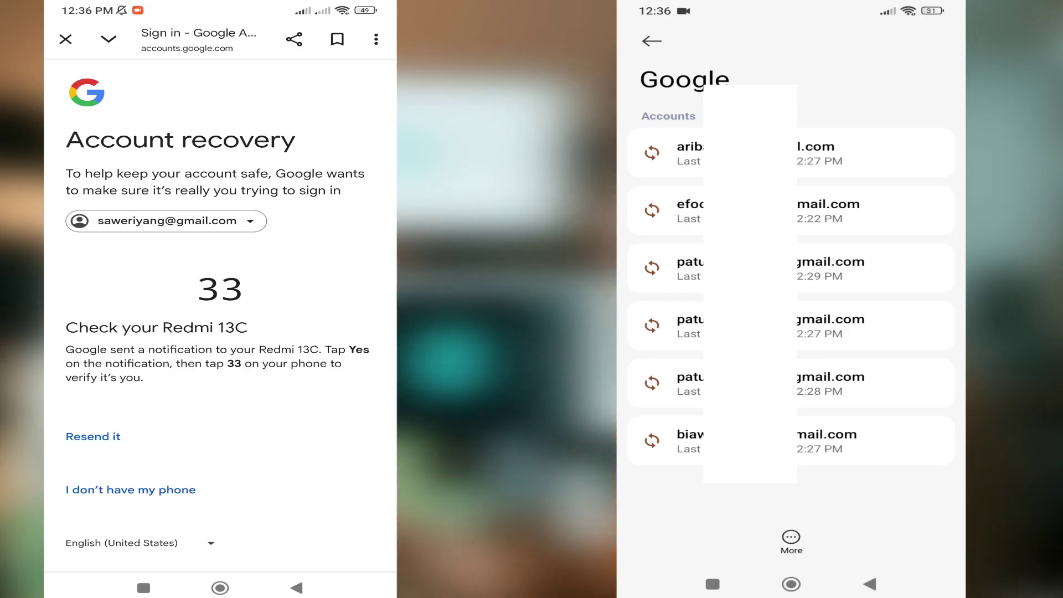
mouse_move(875, 274)
left_mouse_down()
mouse_move(875, 197)
mouse_move(875, 268)
mouse_move(878, 199)
mouse_move(878, 267)
mouse_move(881, 203)
mouse_move(880, 246)
left_mouse_up()
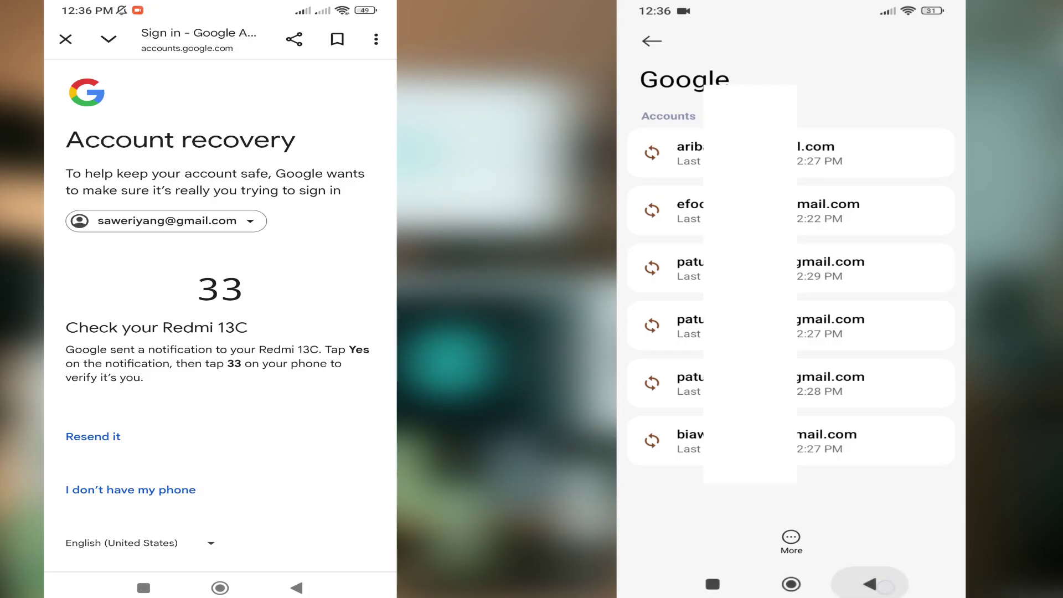
- Back out of the account pages to the main settings list
left_click(870, 584)
left_click(870, 585)
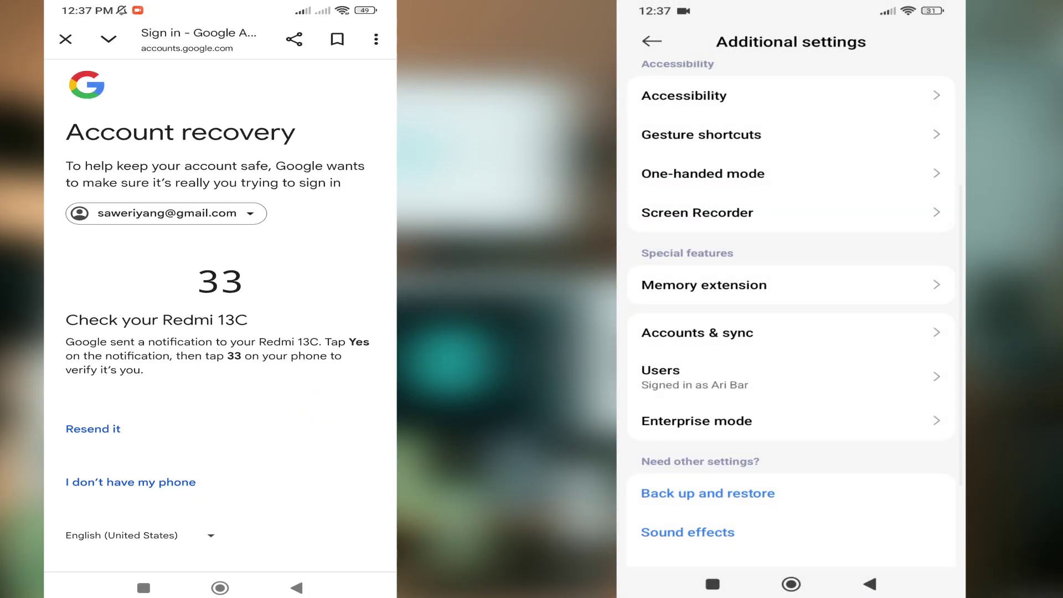
key("Escape")
key("Escape")
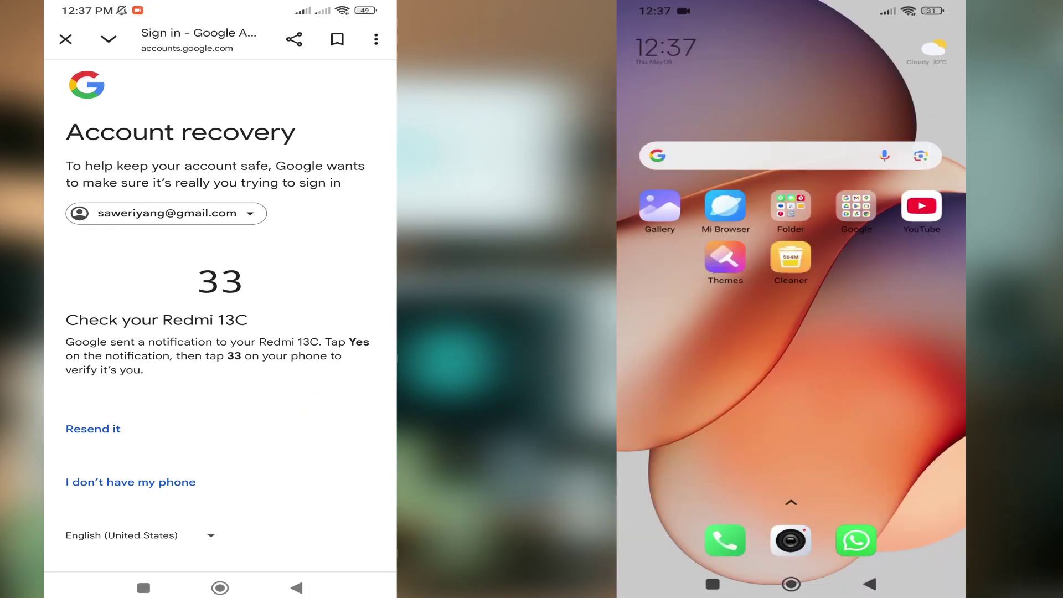
- Choose 'I don't have my phone', then 'Try another way' on the verification code page
left_click(130, 481)
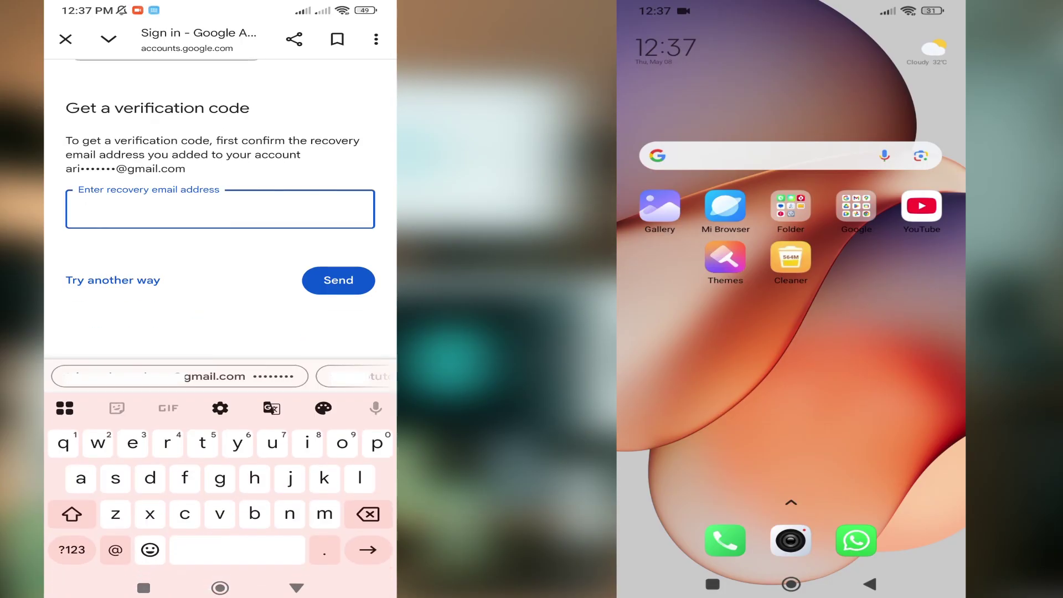
left_click(297, 587)
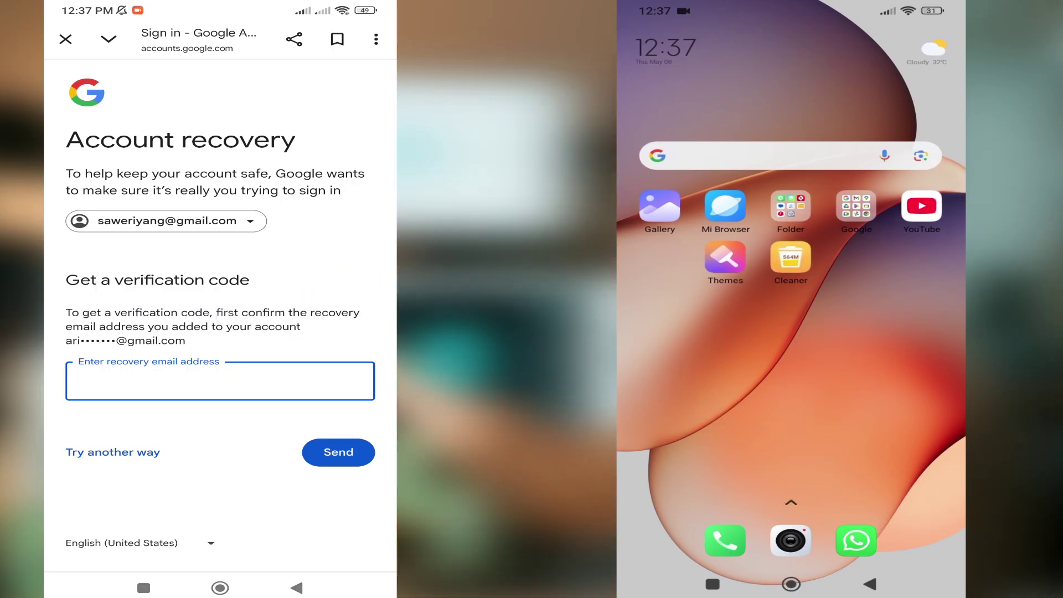
mouse_move(213, 324)
left_mouse_down()
mouse_move(212, 292)
mouse_move(214, 327)
left_mouse_up()
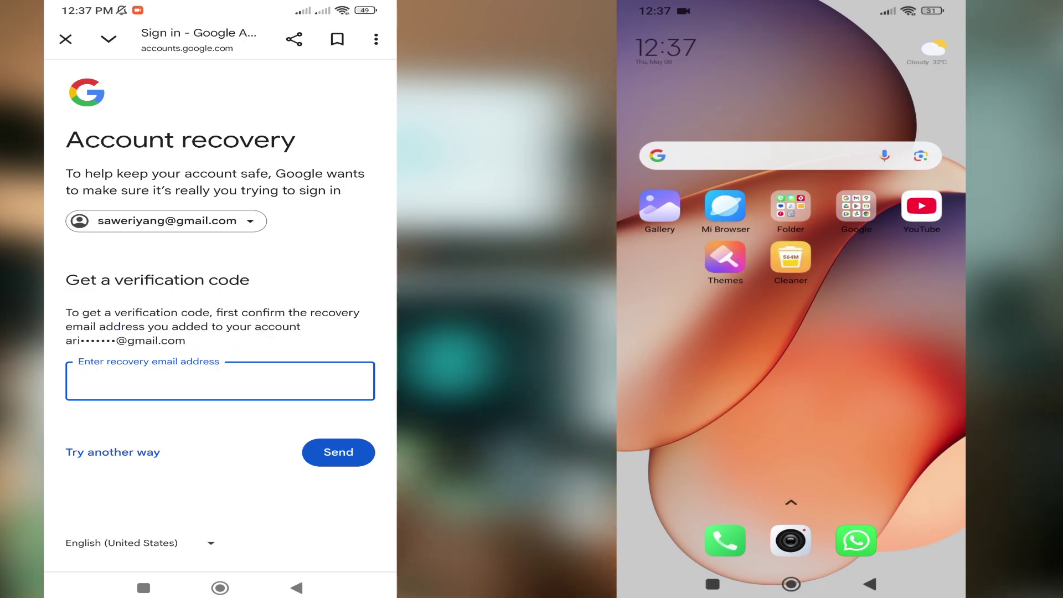
left_click(111, 452)
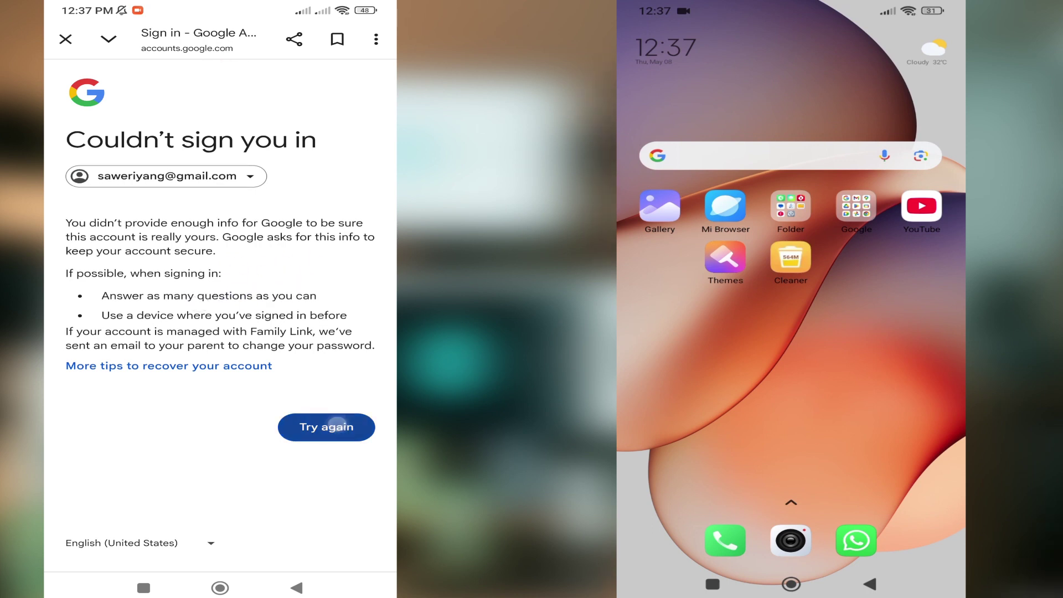
- Restart recovery with Try again and continue with the pre-filled account email
left_click(336, 426)
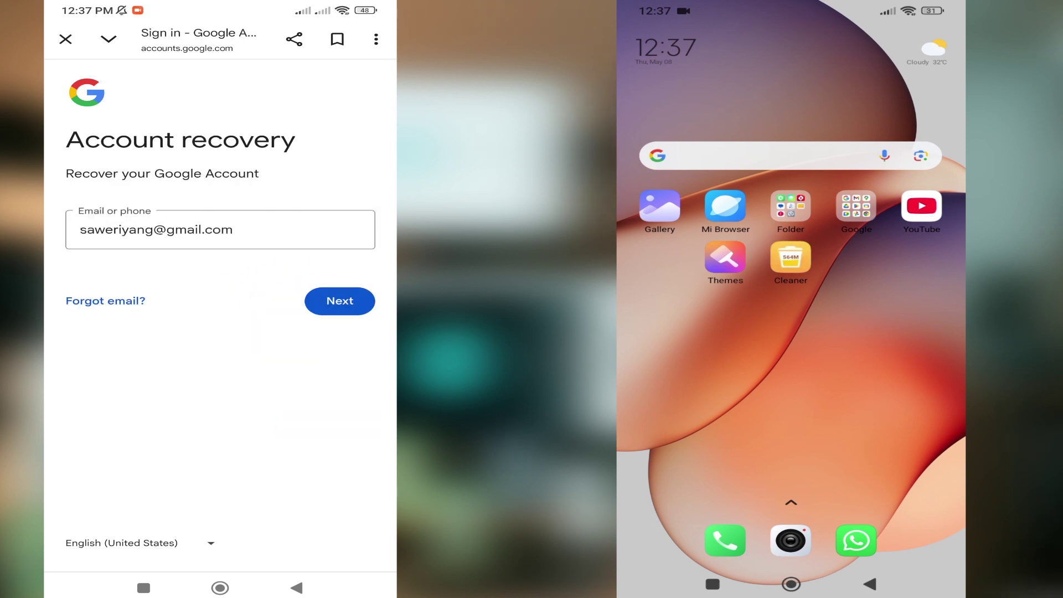
left_click(342, 302)
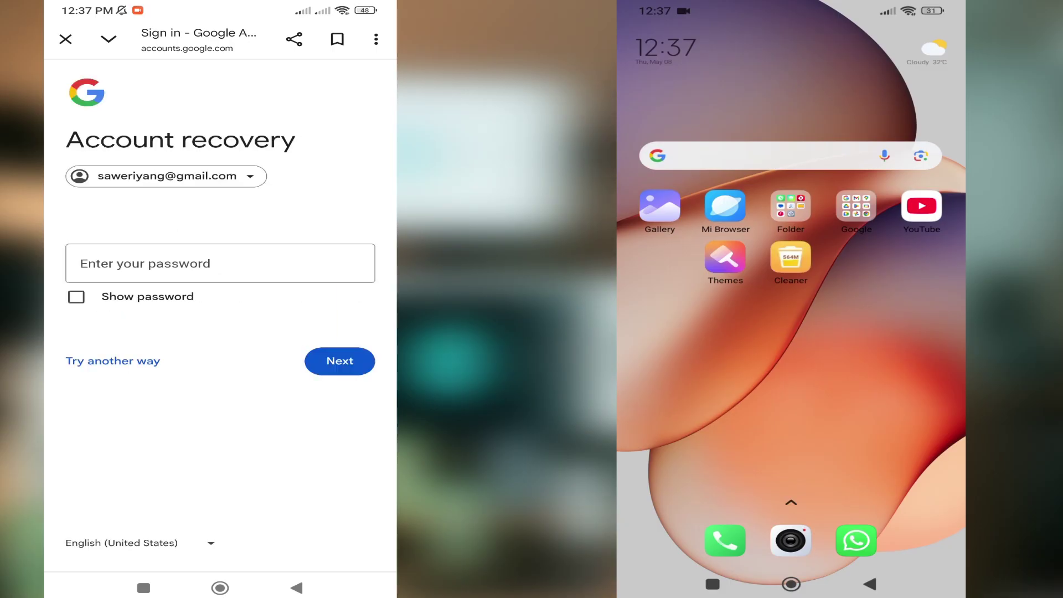
left_click_drag(710, 393, 711, 483)
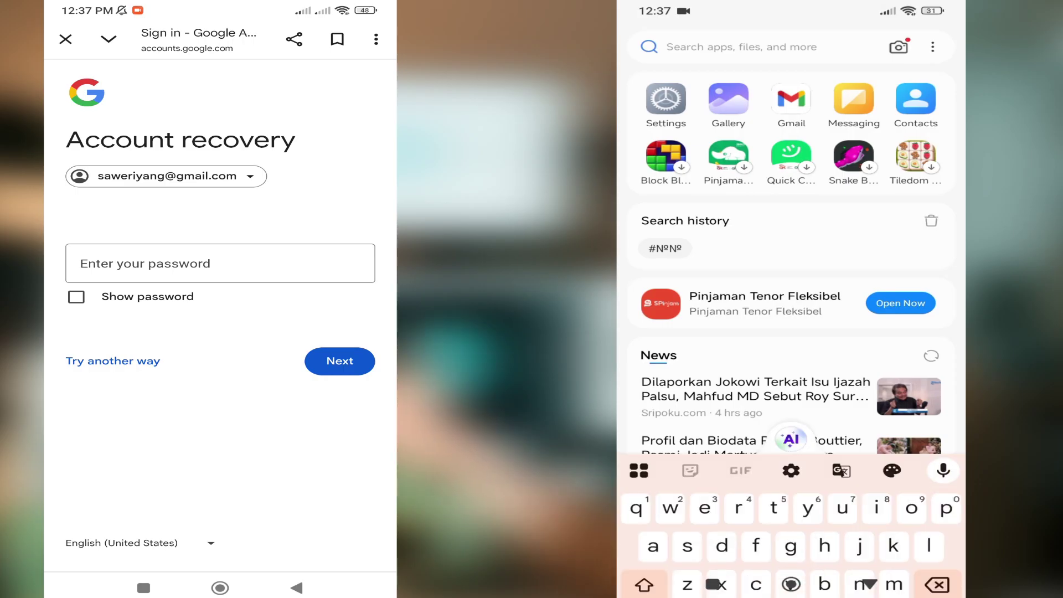
left_click(870, 584)
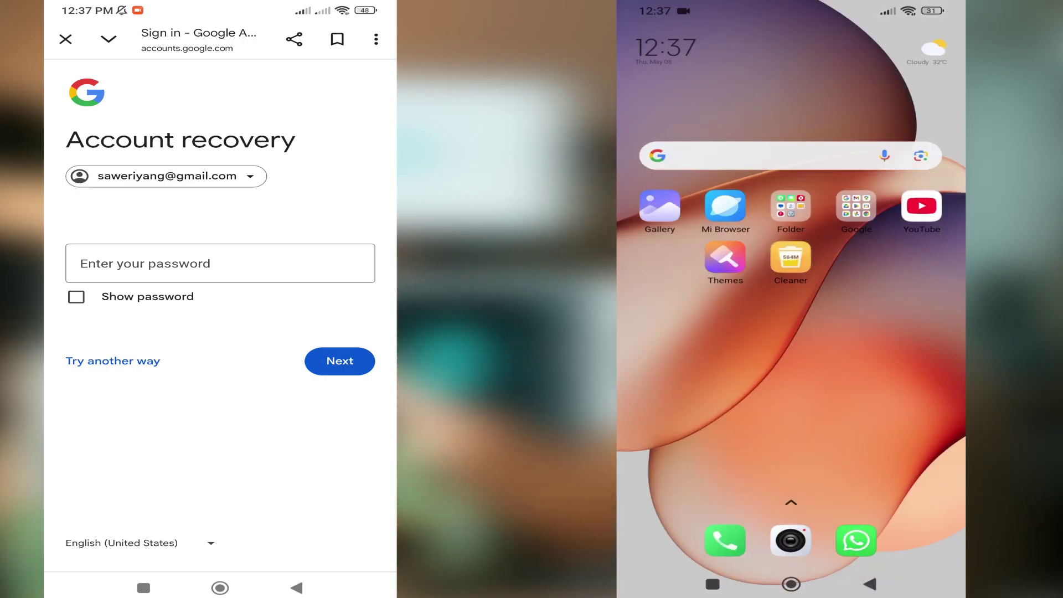
left_click_drag(753, 373, 772, 373)
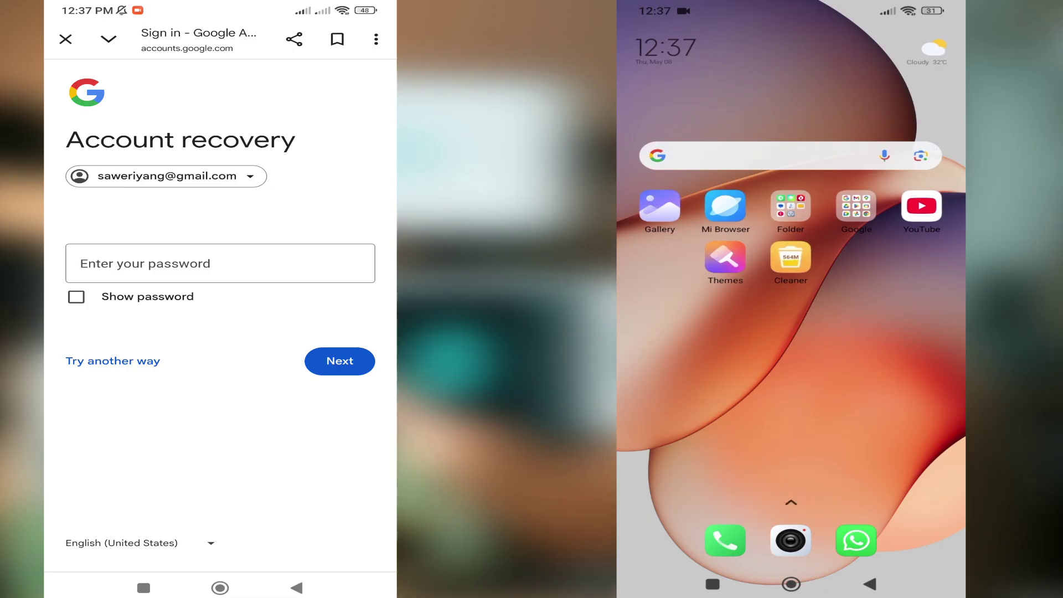
left_click_drag(717, 375, 726, 375)
- Skip the password via Try another way, then answer 'I don't have my phone' at the 72 prompt
left_click(112, 361)
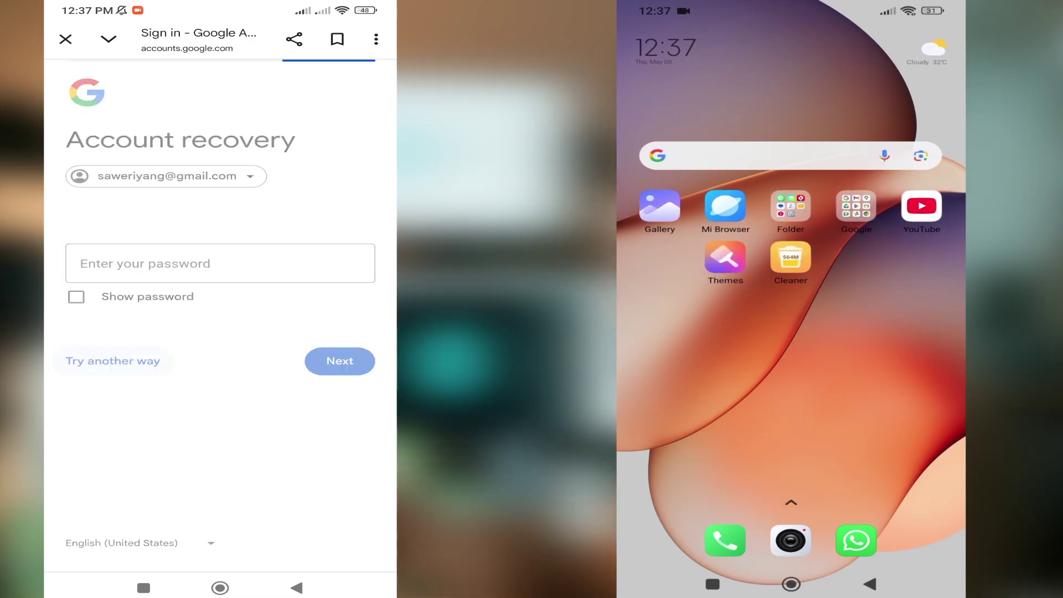
left_click(715, 363)
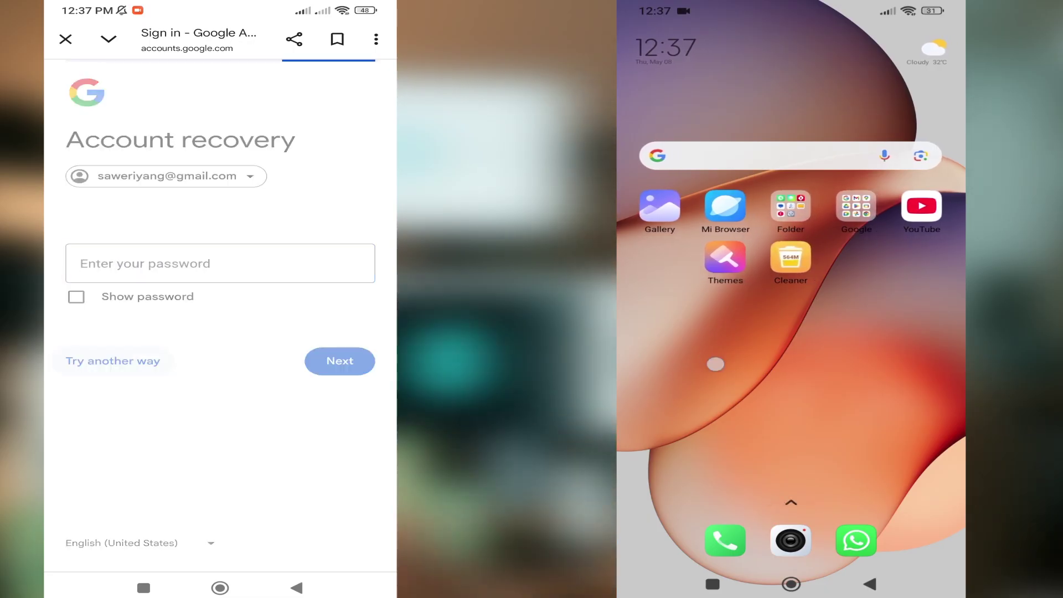
left_click_drag(723, 381, 730, 383)
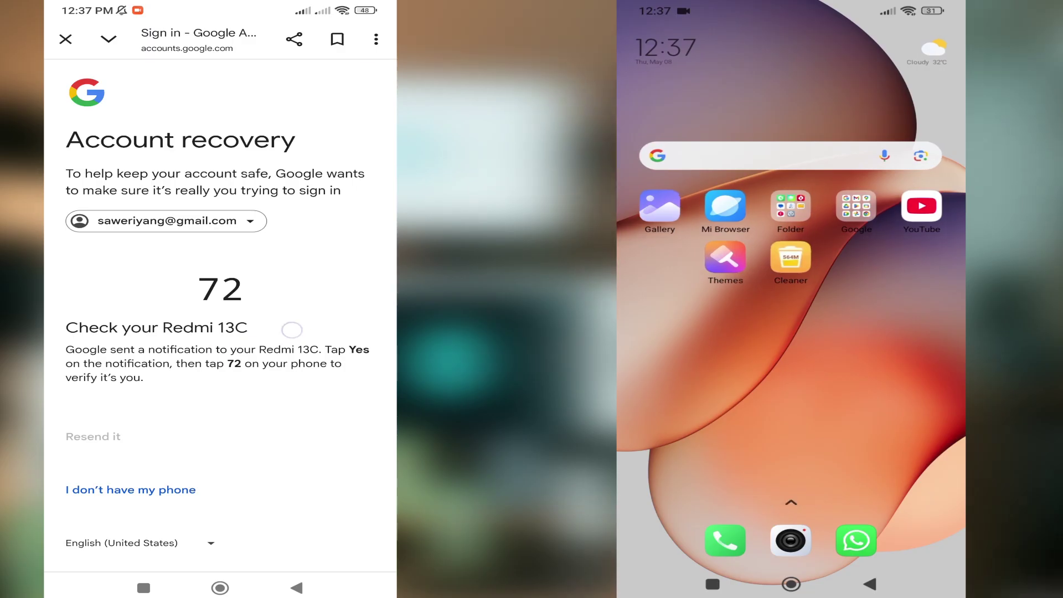
left_click_drag(290, 327, 290, 299)
left_click(236, 364)
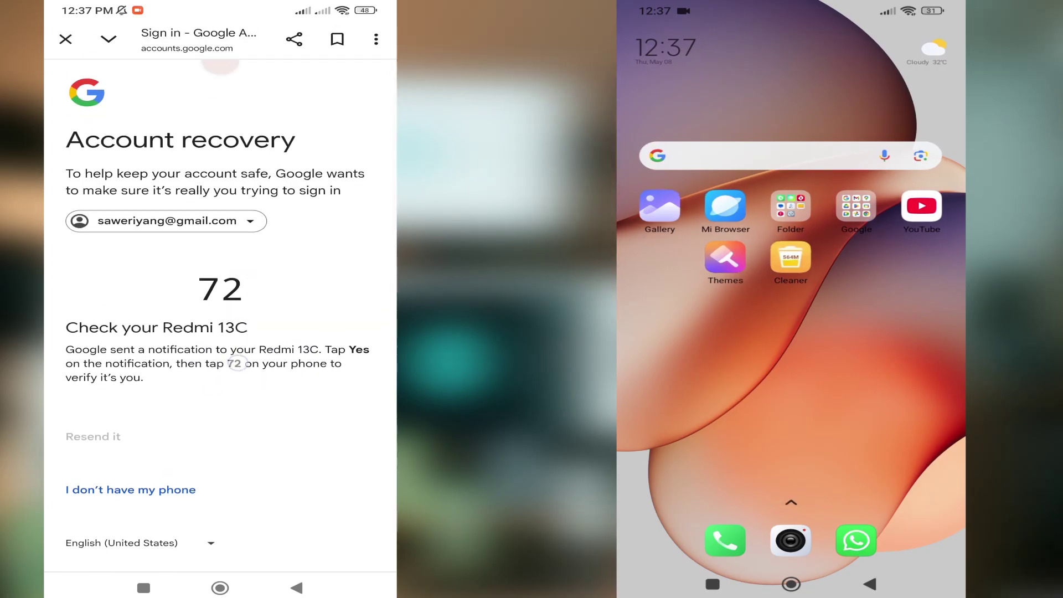
left_click_drag(723, 381, 701, 381)
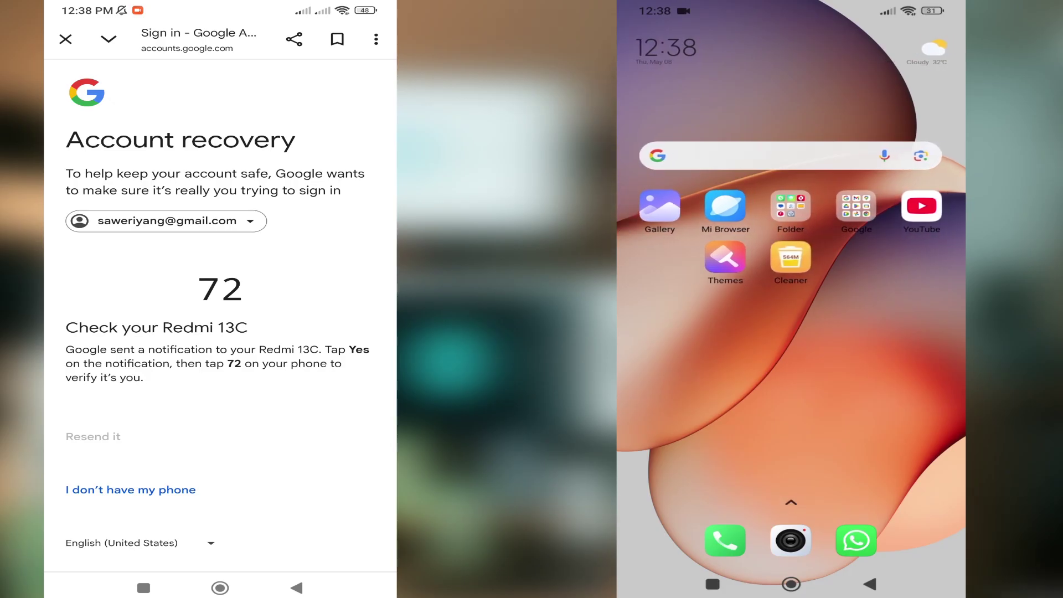
left_click(122, 490)
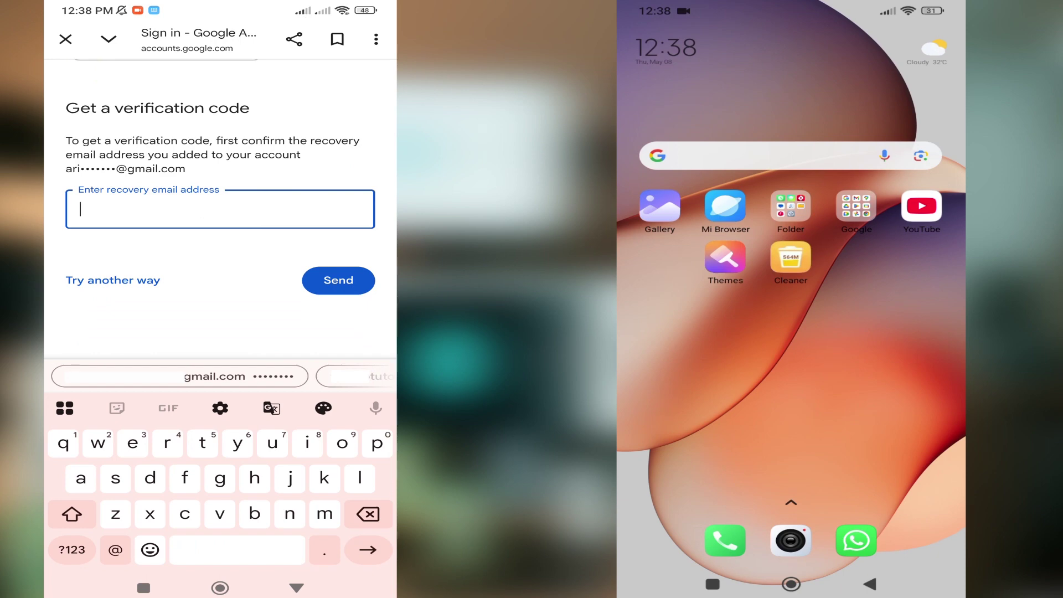
- Enter the recovery email address with its digits and submit it
left_click(297, 588)
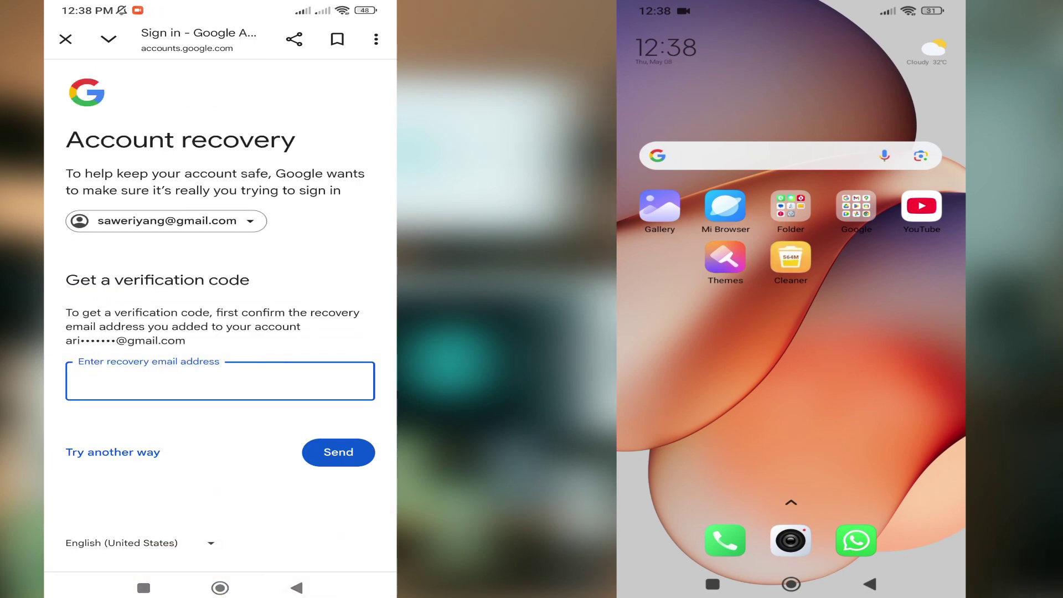
left_click(219, 380)
left_click(72, 550)
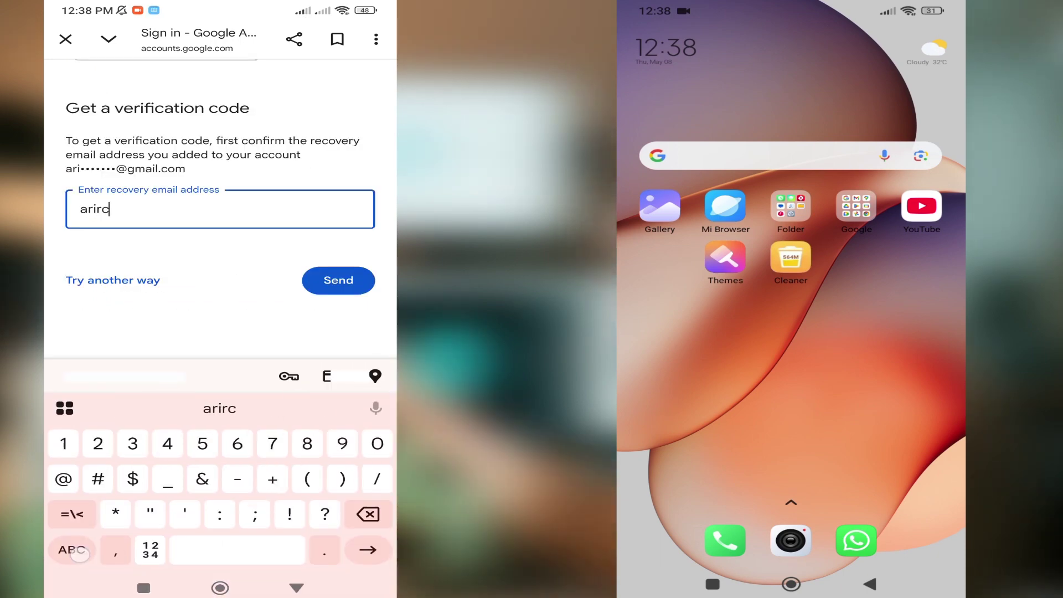
type("79")
key("BackSpace")
key("BackSpace")
key("BackSpace")
left_click(73, 550)
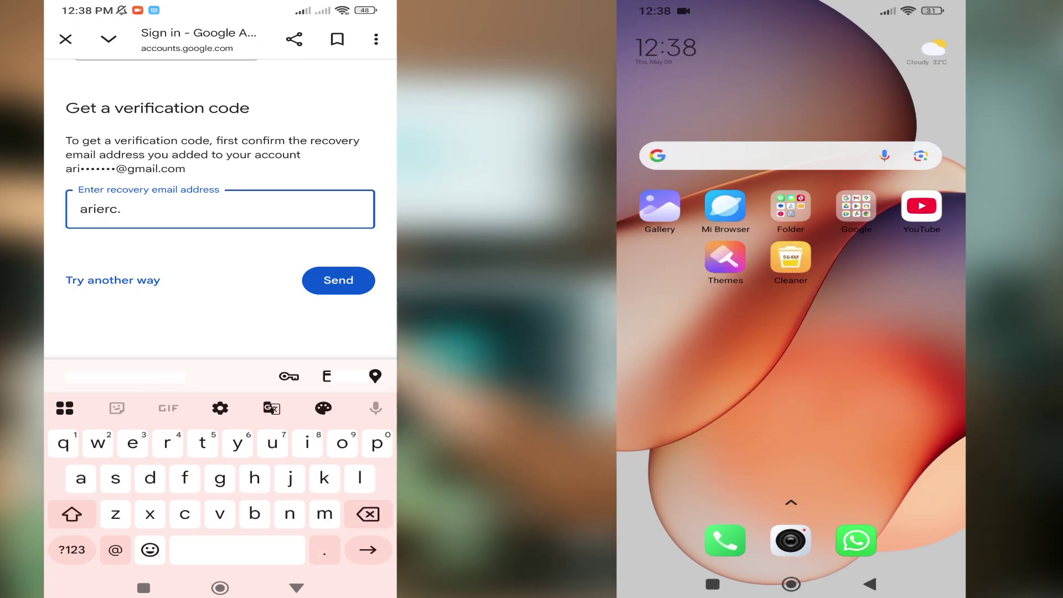
left_click(73, 550)
left_click(72, 550)
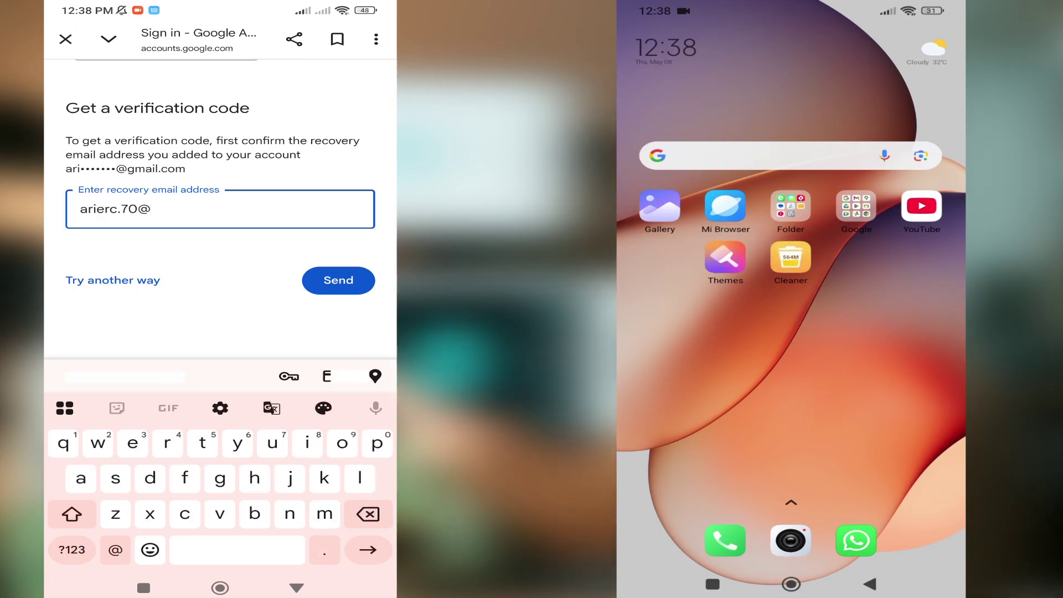
type("gmail.com")
key("Return")
- Move the misplaced dot in the email, send it, then choose Try again after rejection
left_click(120, 241)
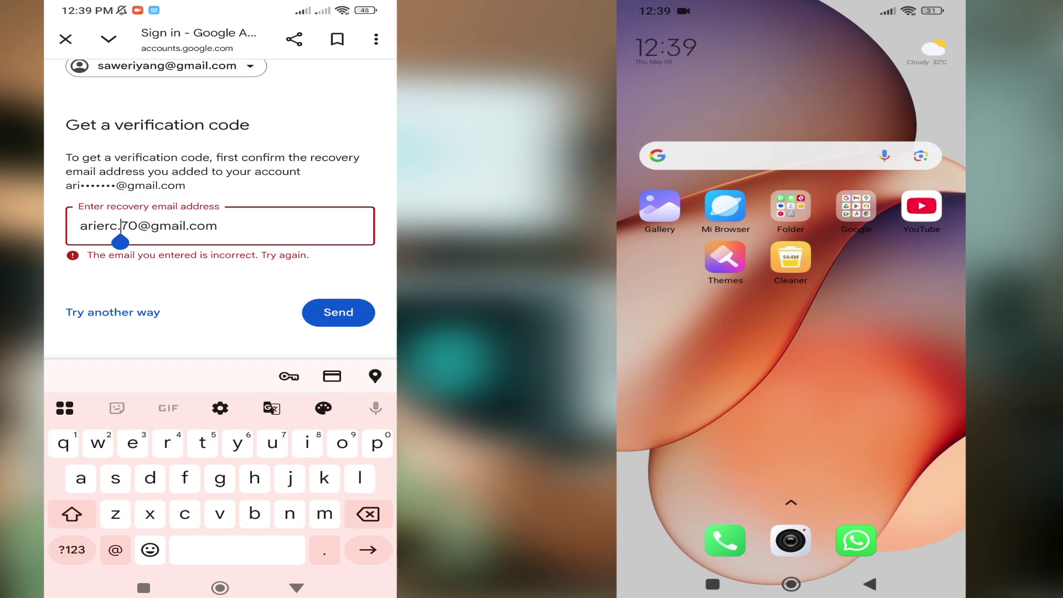
key("BackSpace")
left_click(104, 240)
type(".")
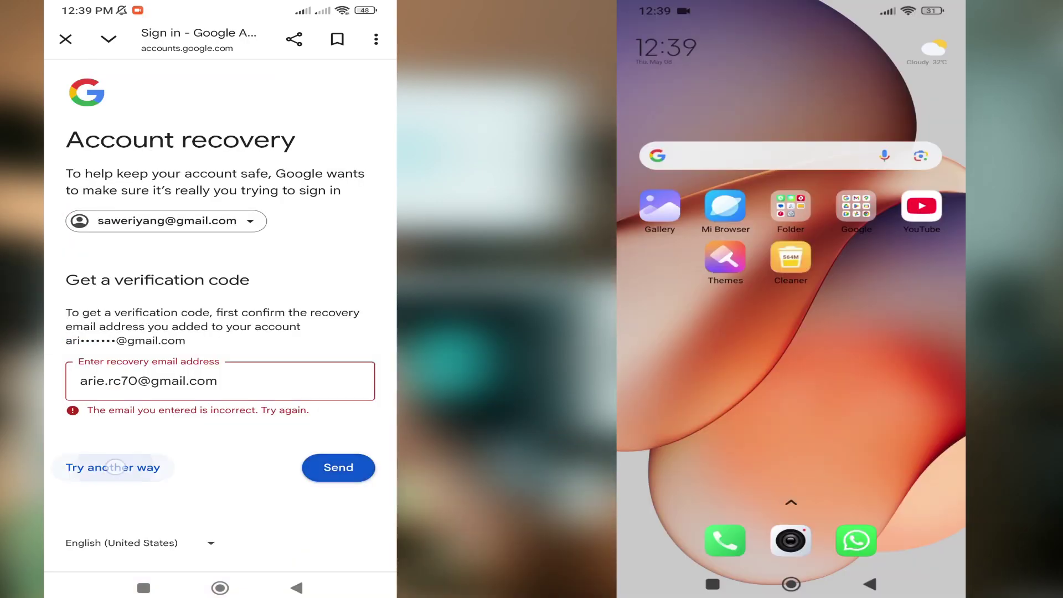
left_click(338, 467)
left_click(325, 427)
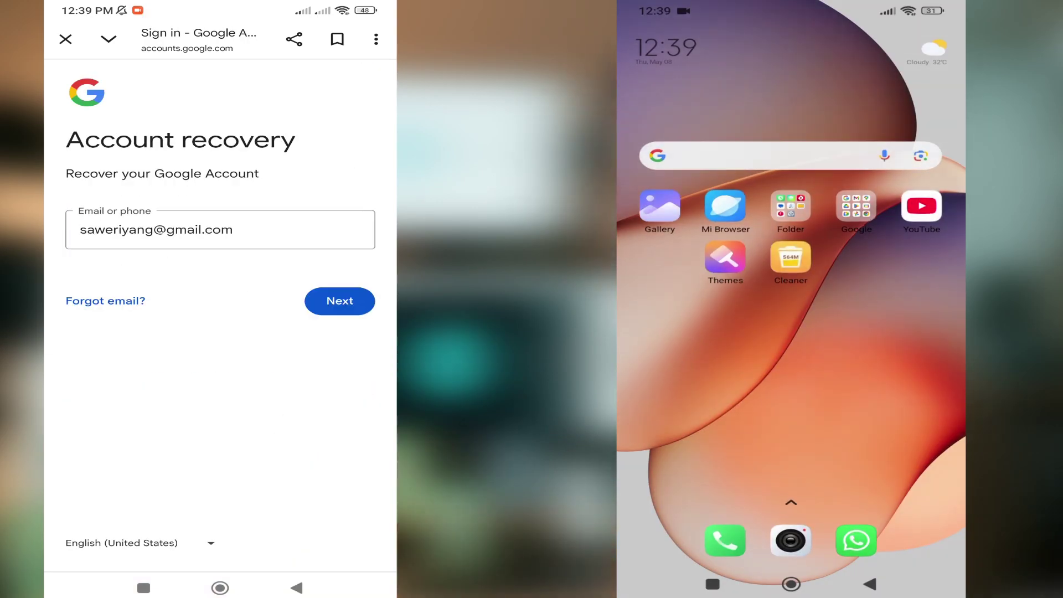
- Launch the Google app from the Google folder on the Redmi 13C and start a search
left_click(856, 207)
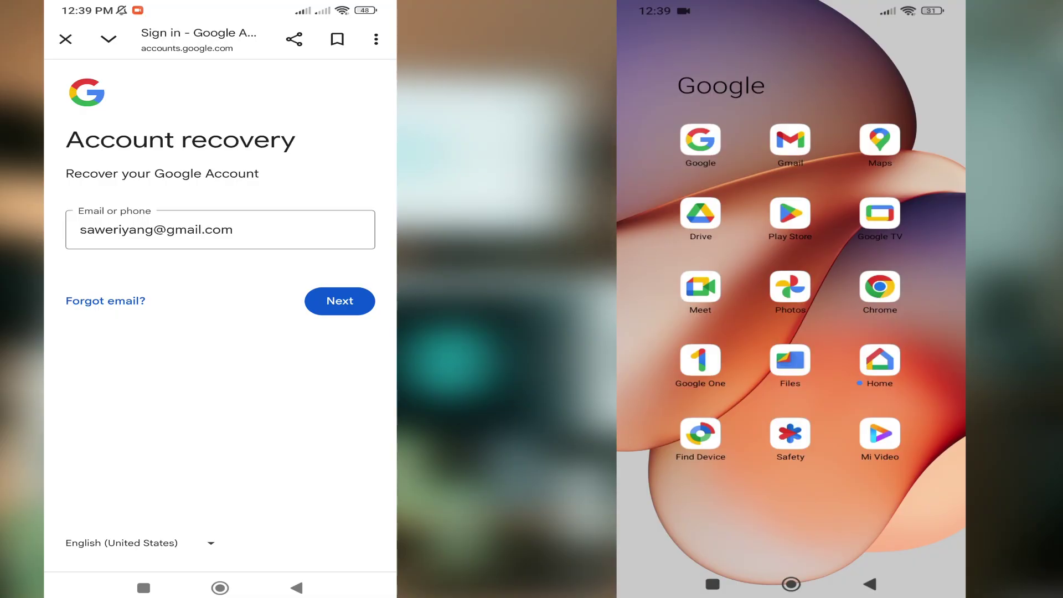
left_click(700, 140)
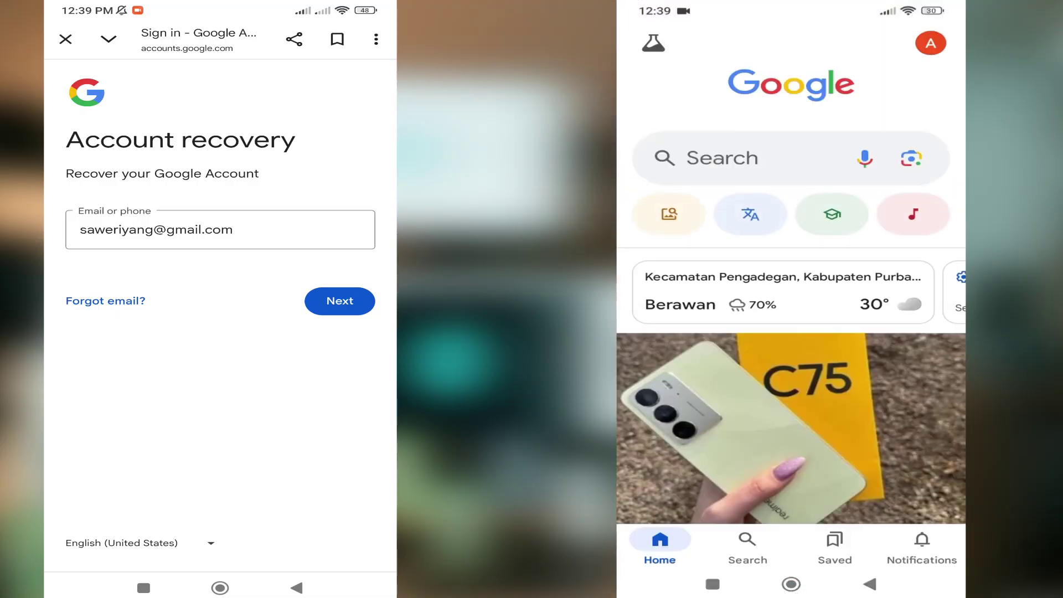
left_click(750, 133)
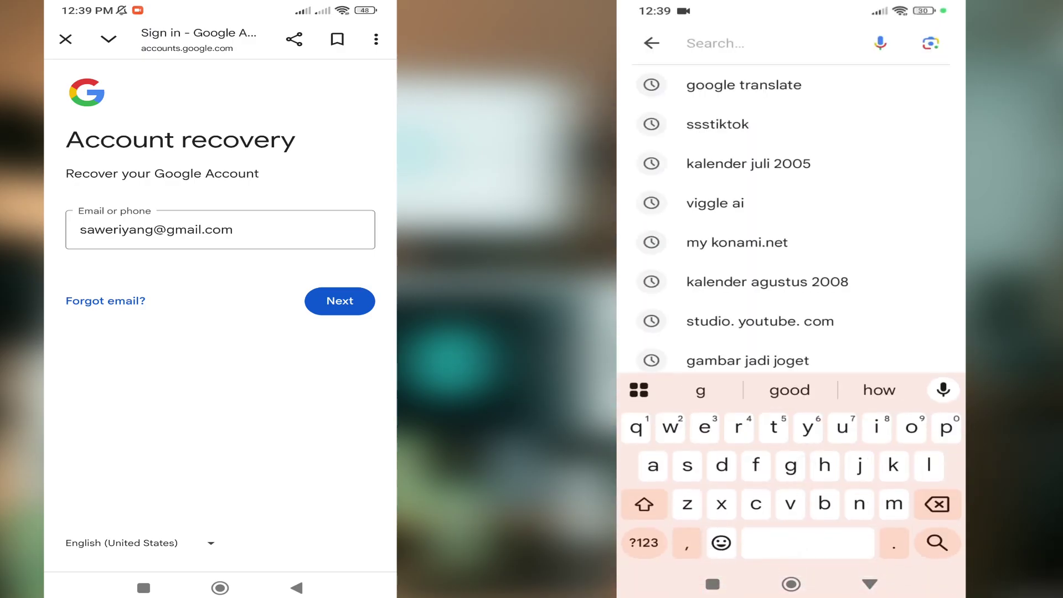
type("g.")
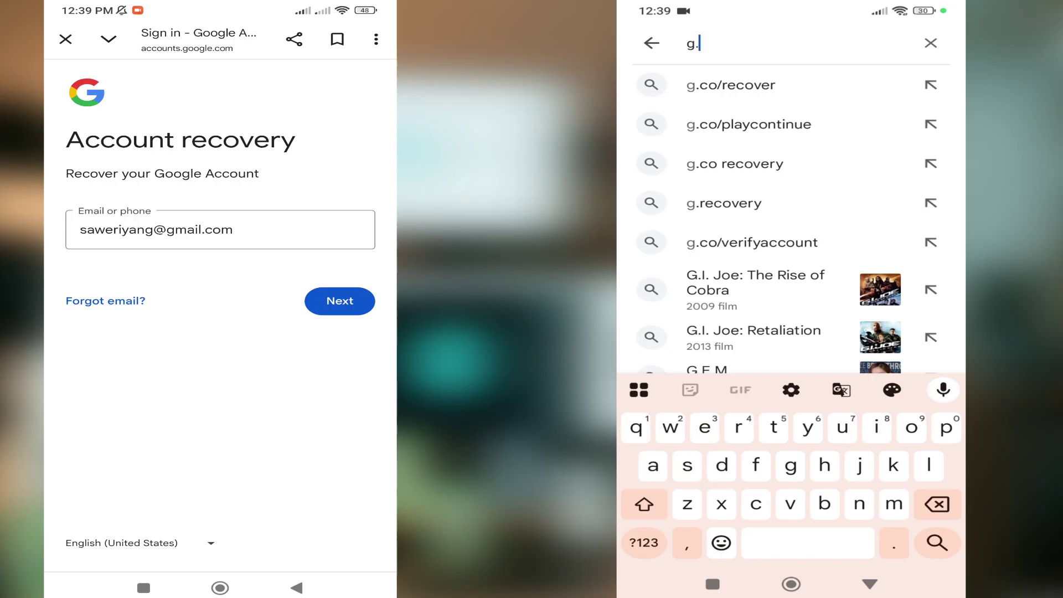
type("co")
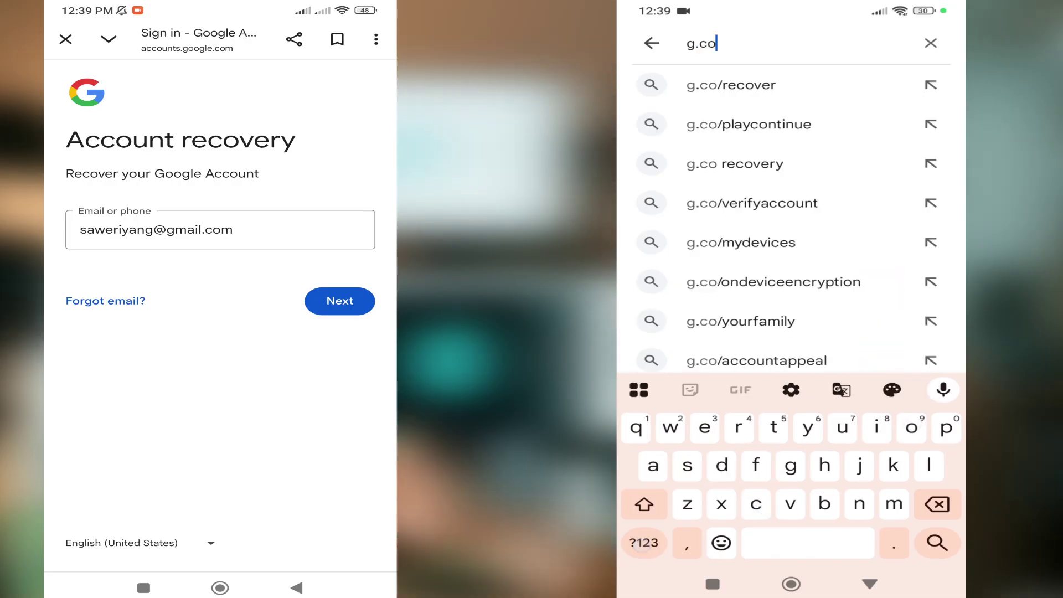
- Enter g.co/recover and go to it to load Account recovery on the second phone
left_click(643, 543)
type("/")
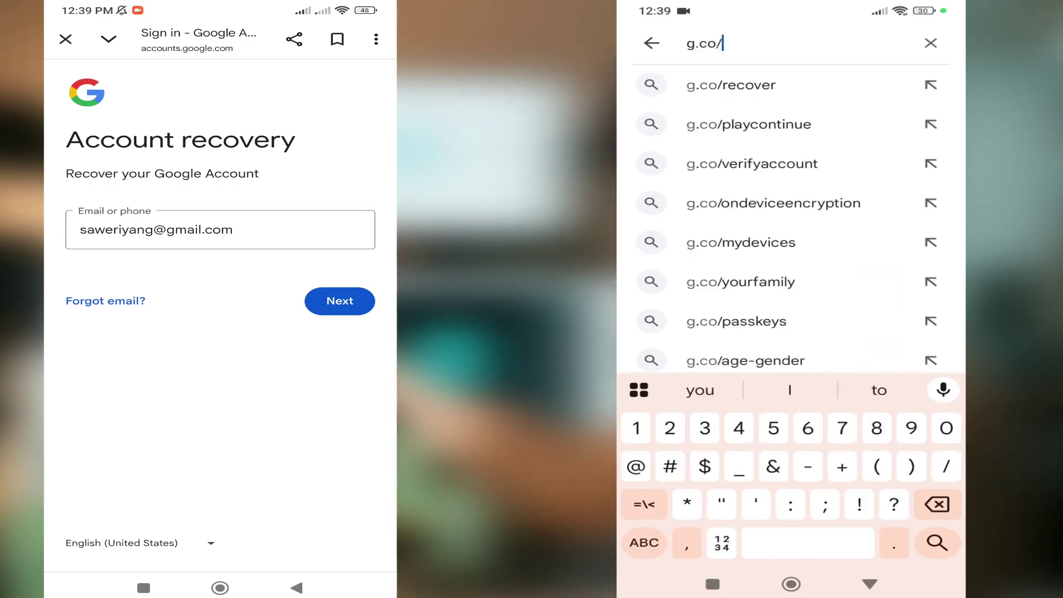
left_click(644, 542)
type("re")
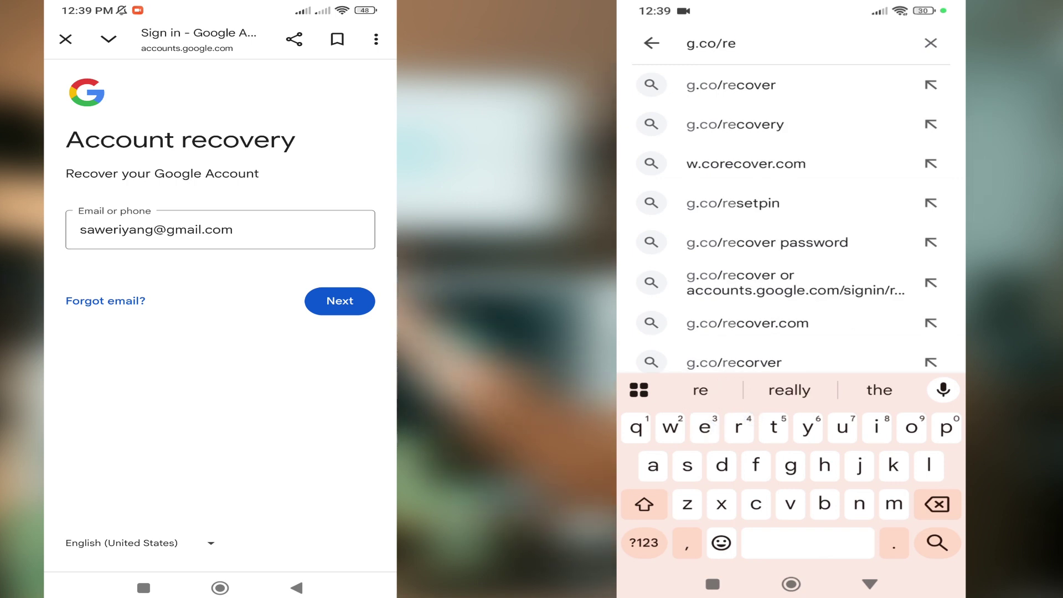
type("cove")
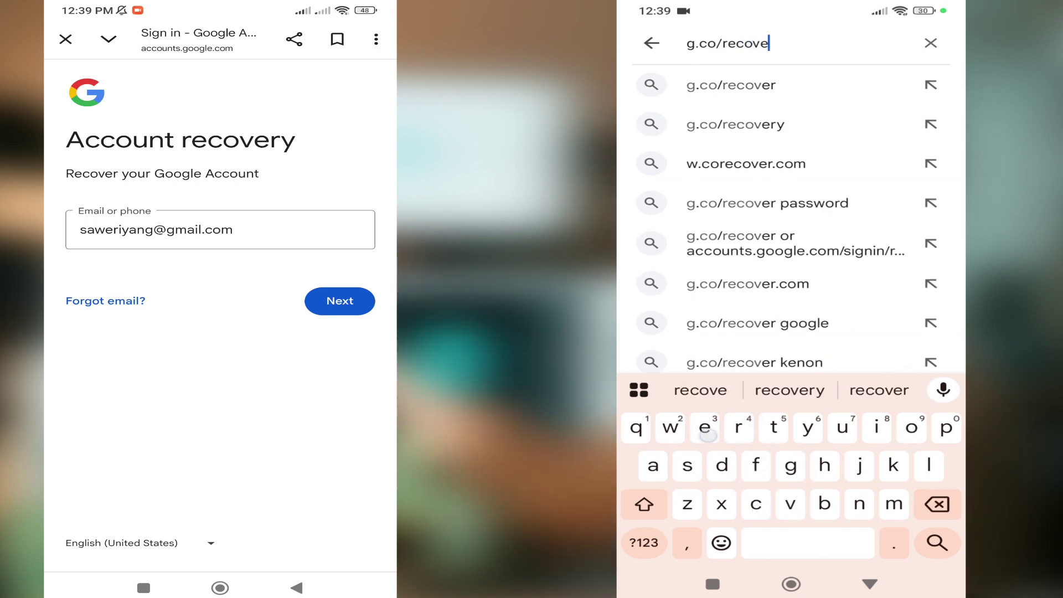
type("r")
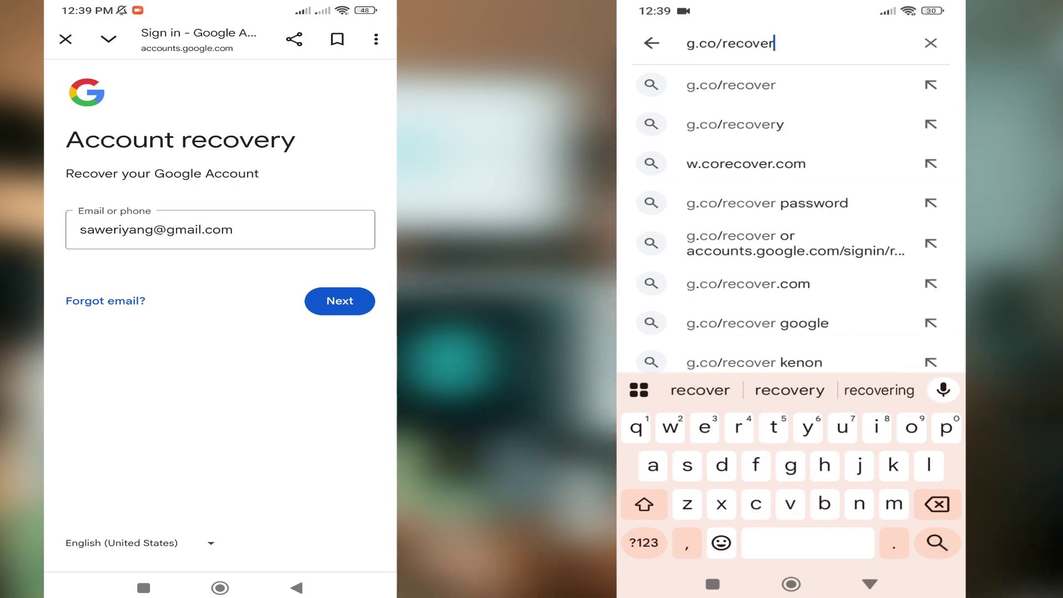
key("Return")
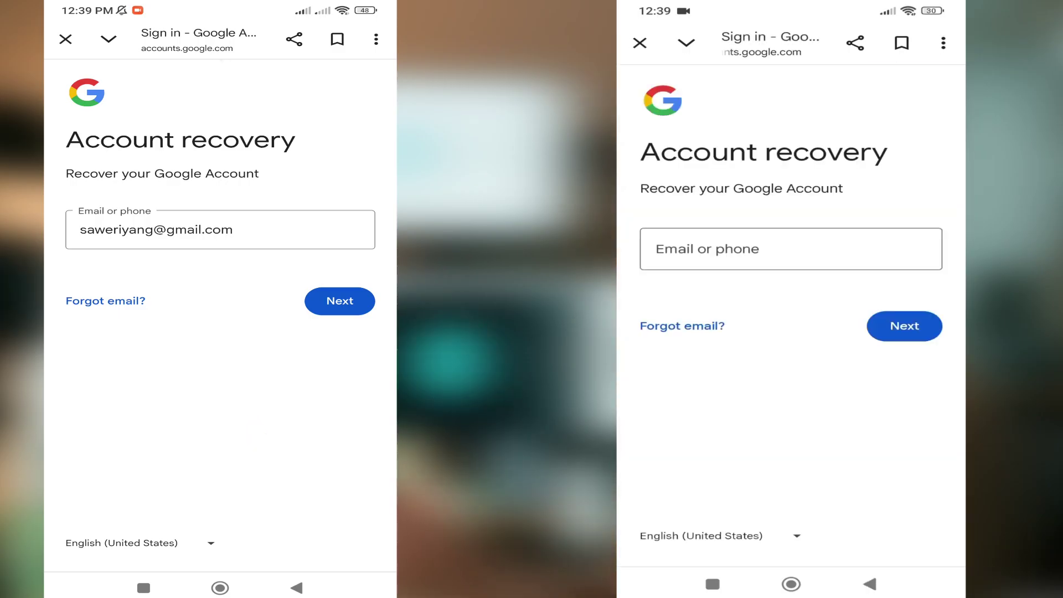
- Enter the account email, accept the suggested full address and submit with Next
left_click(781, 250)
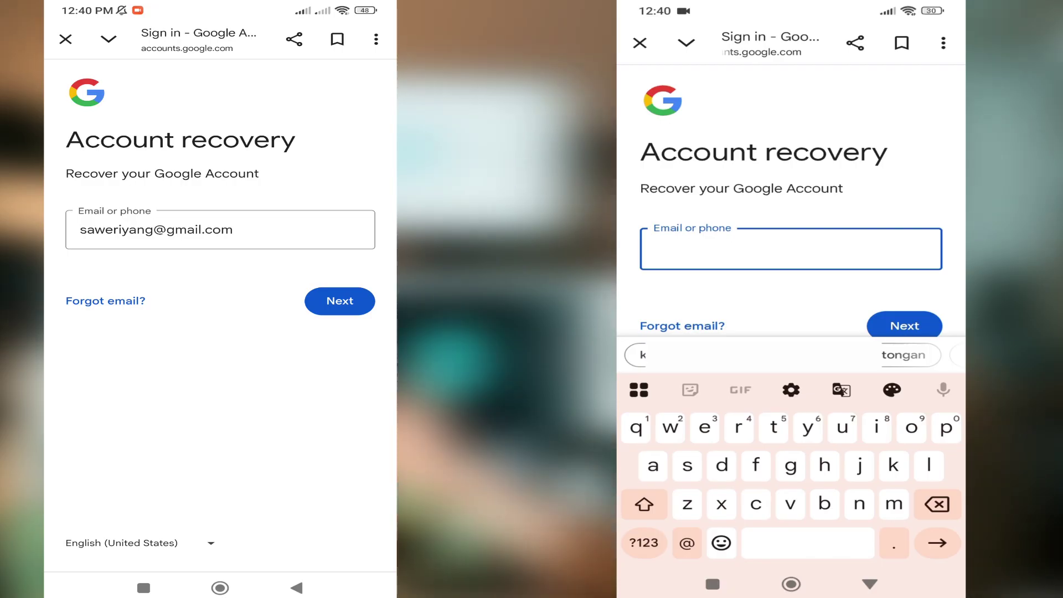
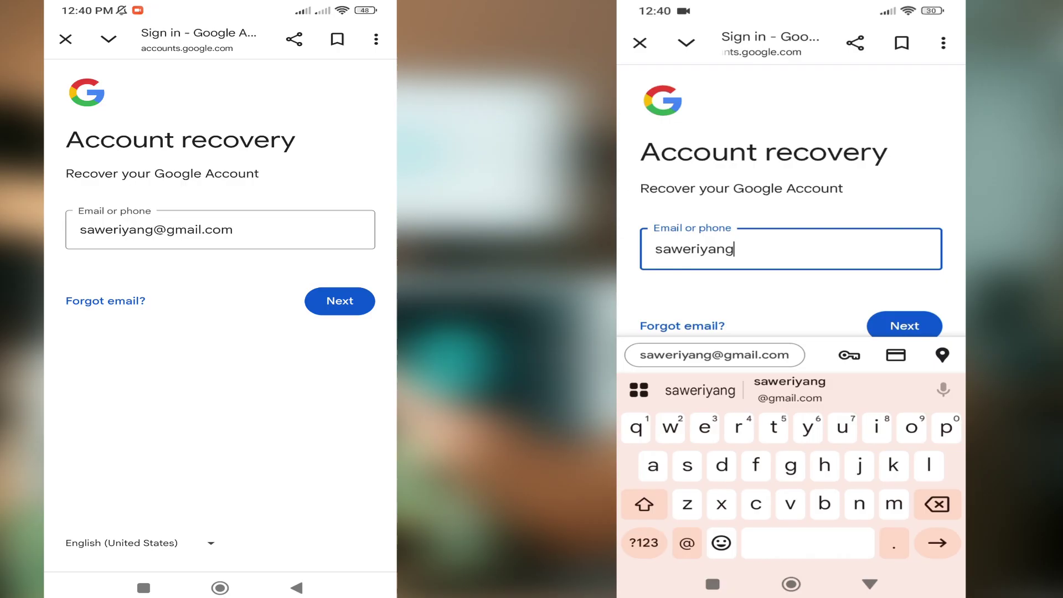
left_click(714, 355)
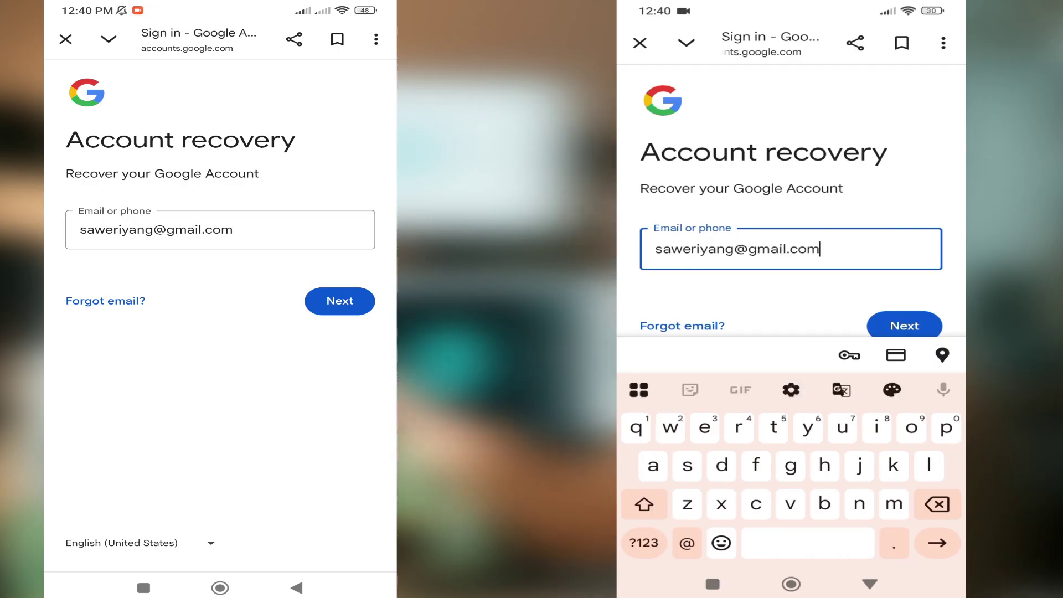
left_click(905, 326)
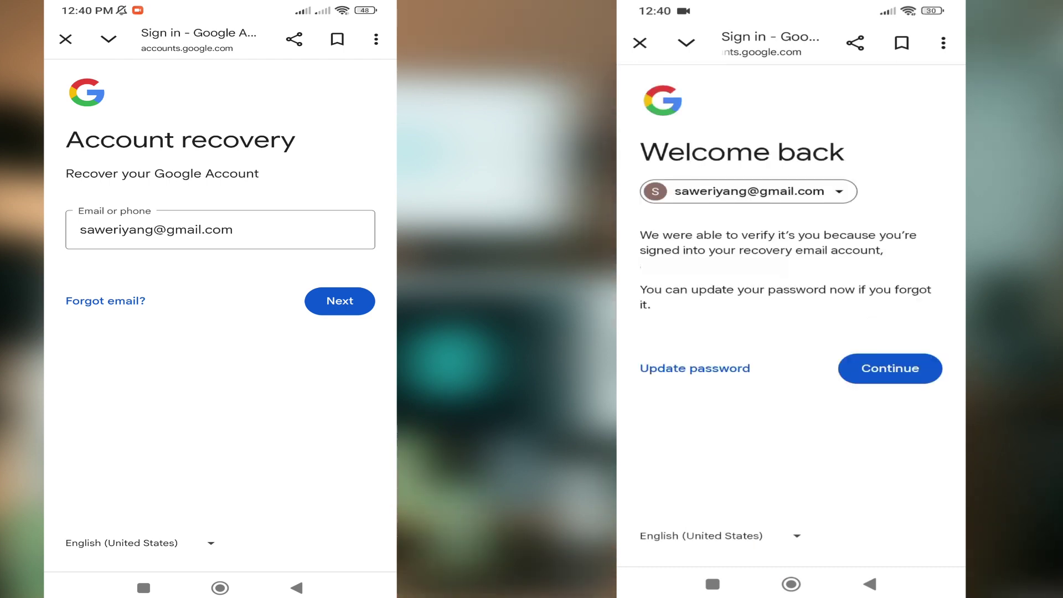
scroll(790, 332, "down", 2)
scroll(717, 332, "up", 2)
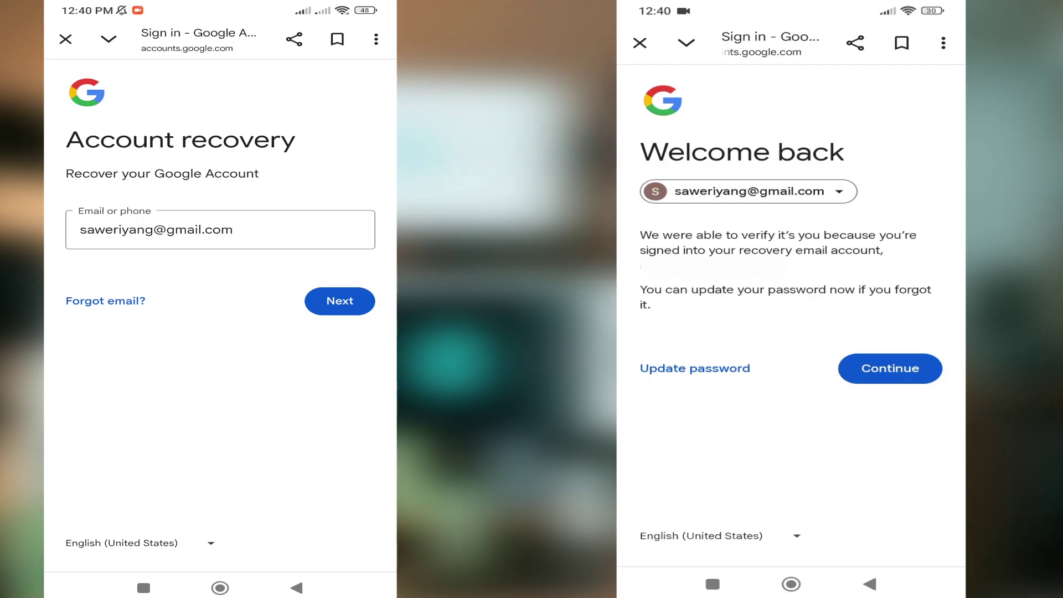
- Choose Update password on the Welcome back page to reach Change password to sign in
left_click(681, 366)
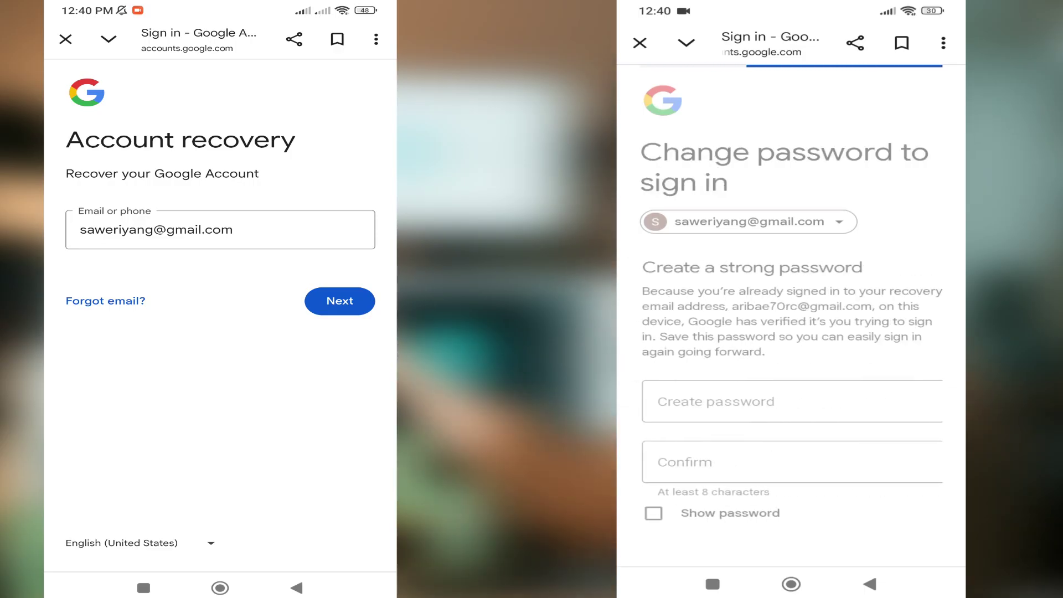
left_click(796, 401)
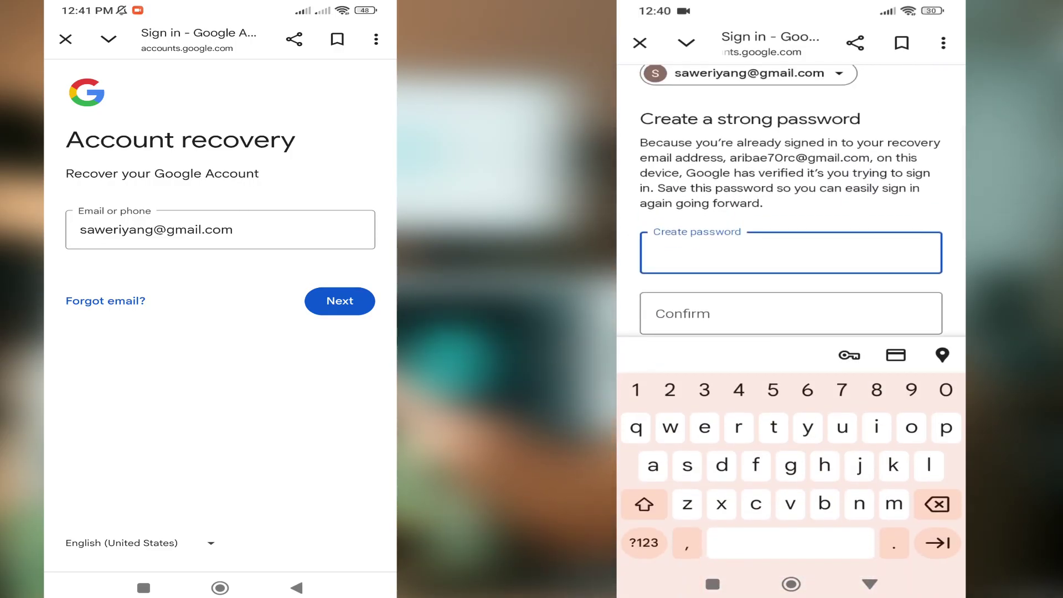
left_click(869, 583)
scroll(859, 256, "down", 1)
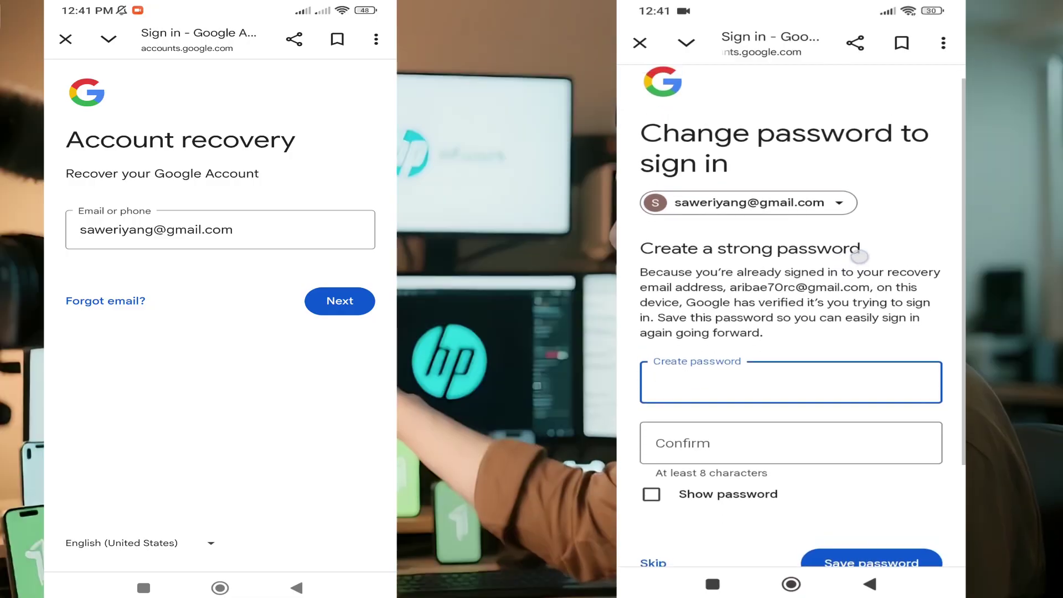